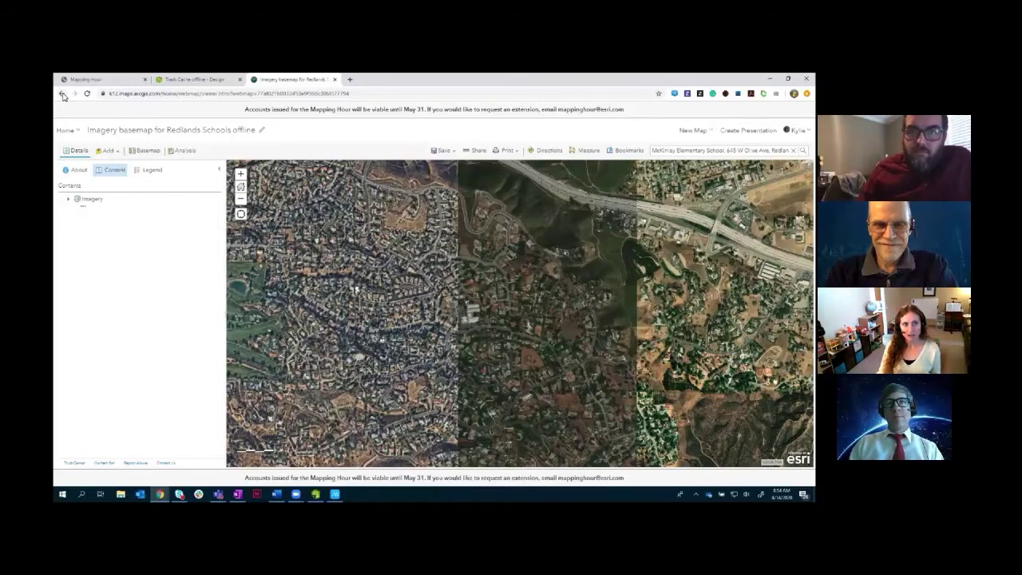
# Step: Open the item settings of the web map "Imagery basemap for Redlands Schools offline" and bring up its offline map area management
pyautogui.click(66, 131)
pyautogui.click(72, 210)
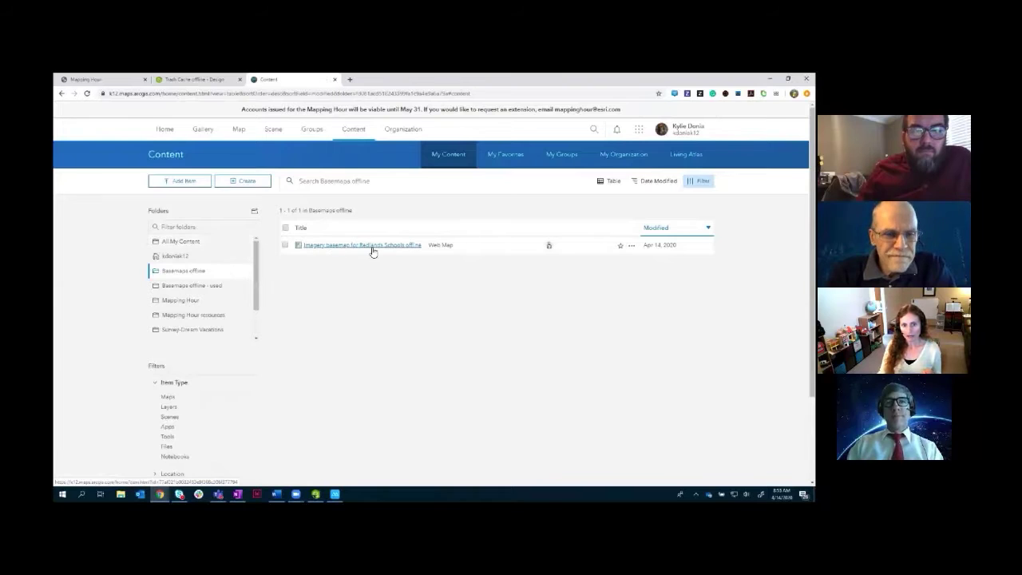
pyautogui.click(379, 251)
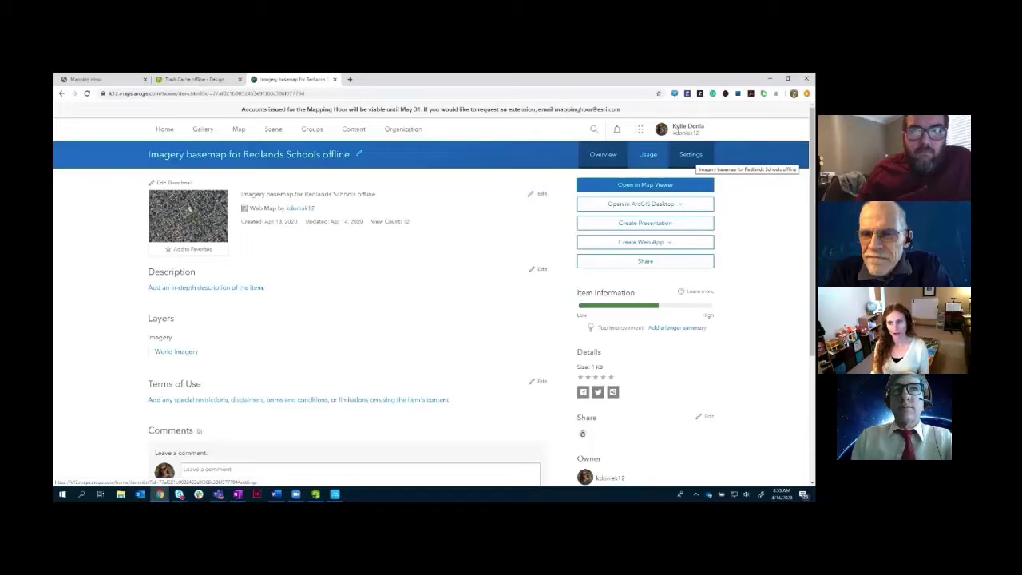
pyautogui.click(691, 154)
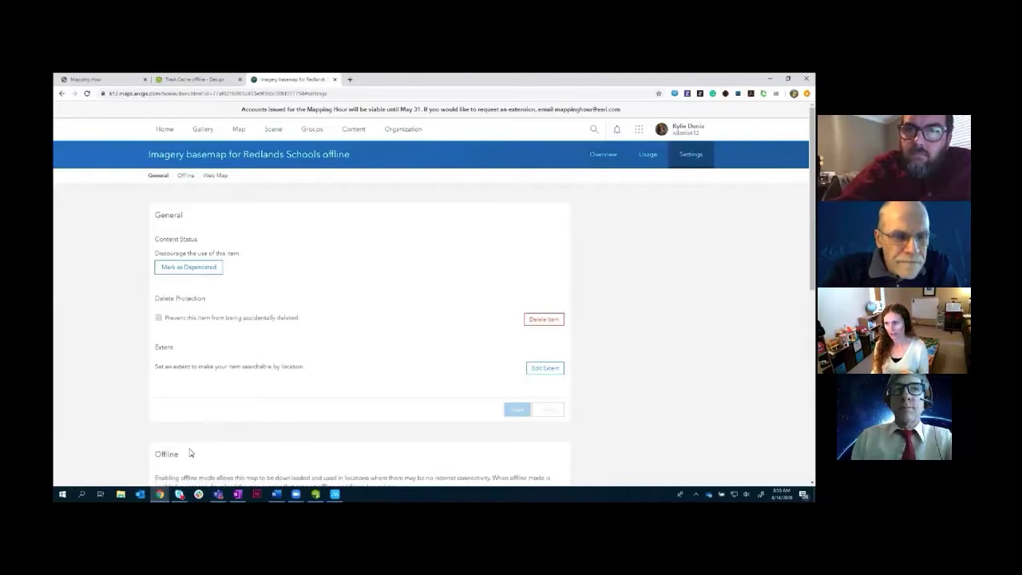
pyautogui.scroll(-2, 247, 412)
pyautogui.scroll(-4, 246, 412)
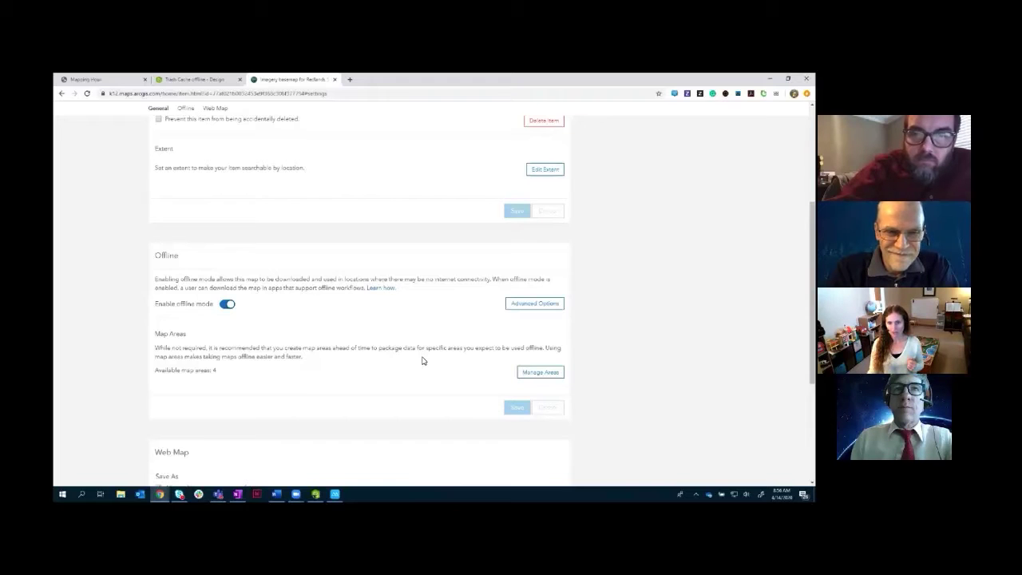
pyautogui.click(539, 375)
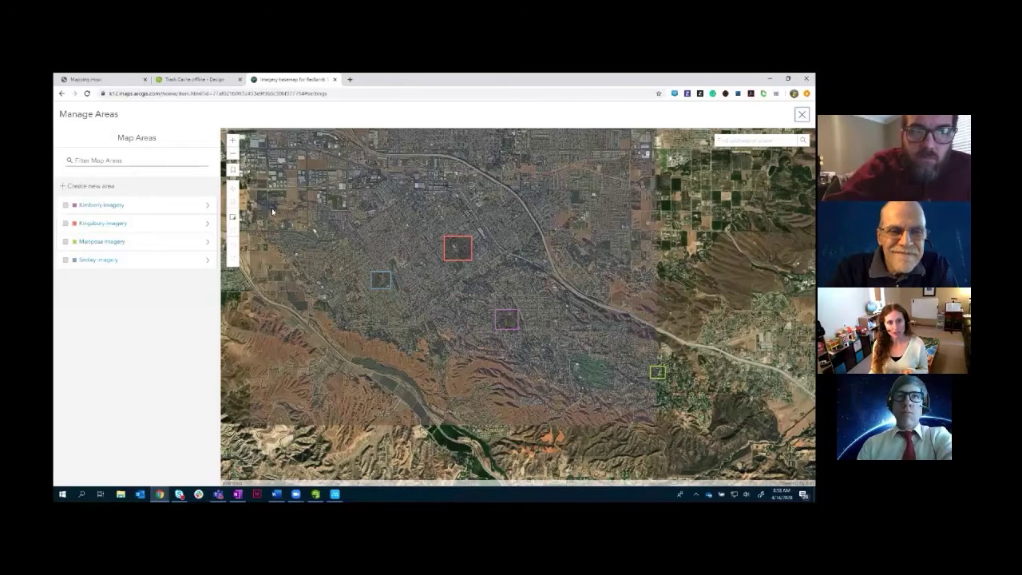
# Step: Go to the McKinley Elementary bookmark and start a new map area named "McKinley imagery"
pyautogui.click(234, 173)
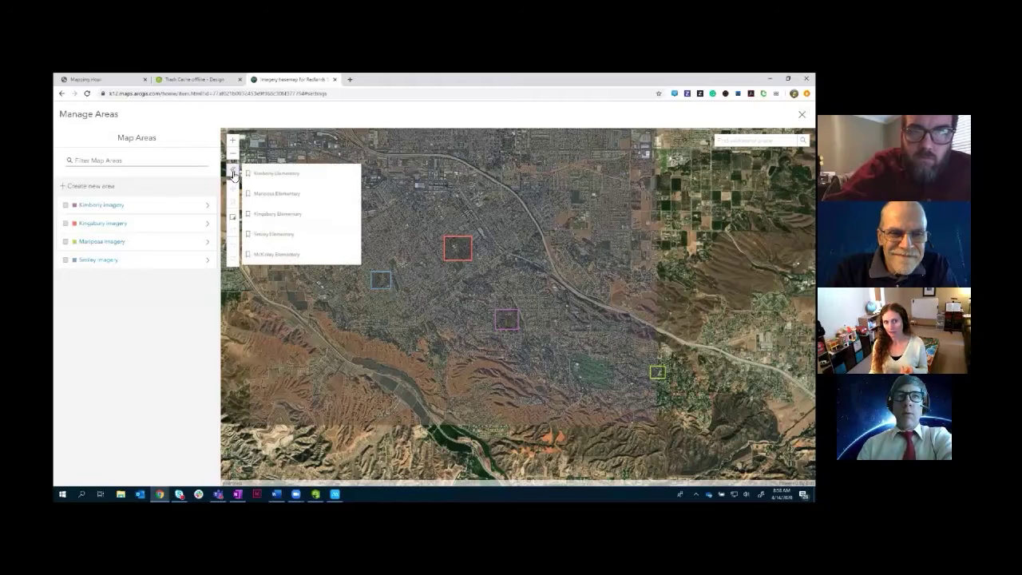
pyautogui.click(270, 255)
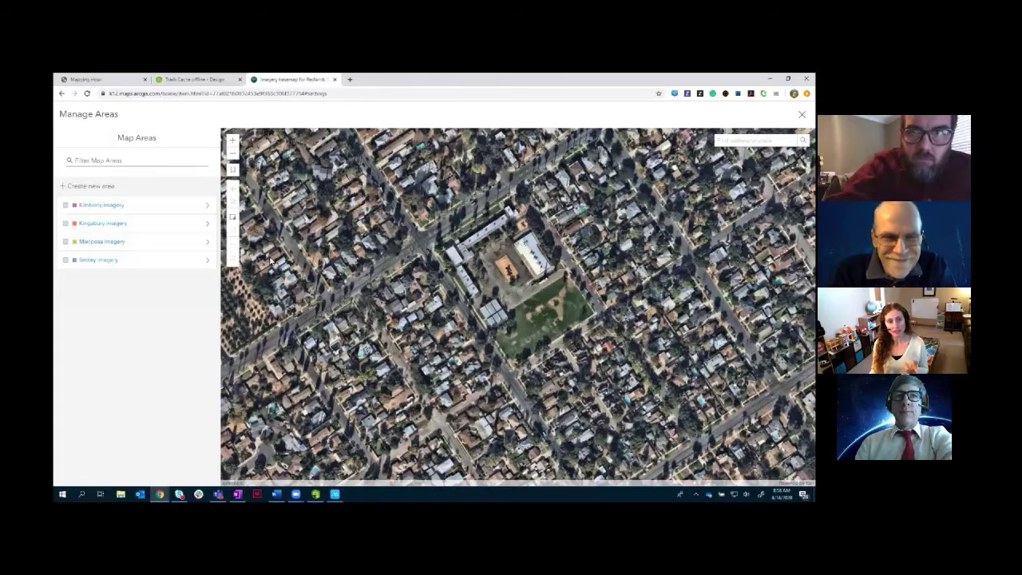
pyautogui.click(90, 186)
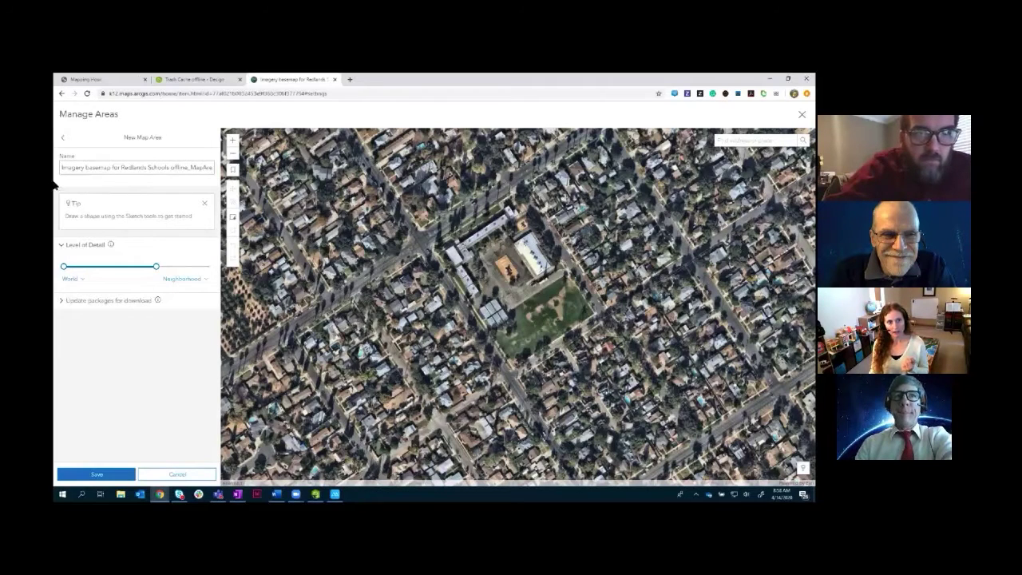
pyautogui.moveTo(62, 168); pyautogui.dragTo(240, 163)
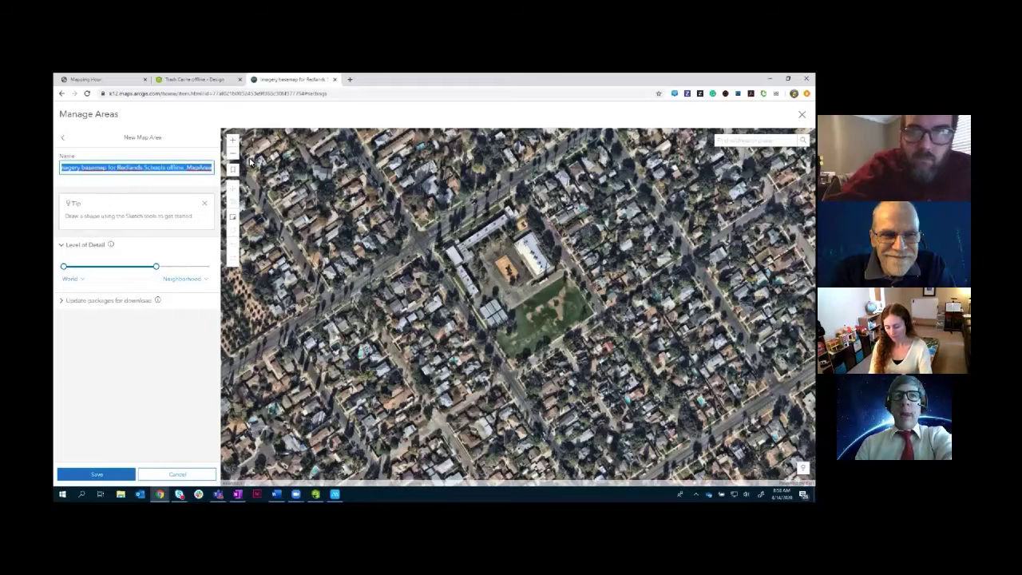
pyautogui.write('McKinley imagery')
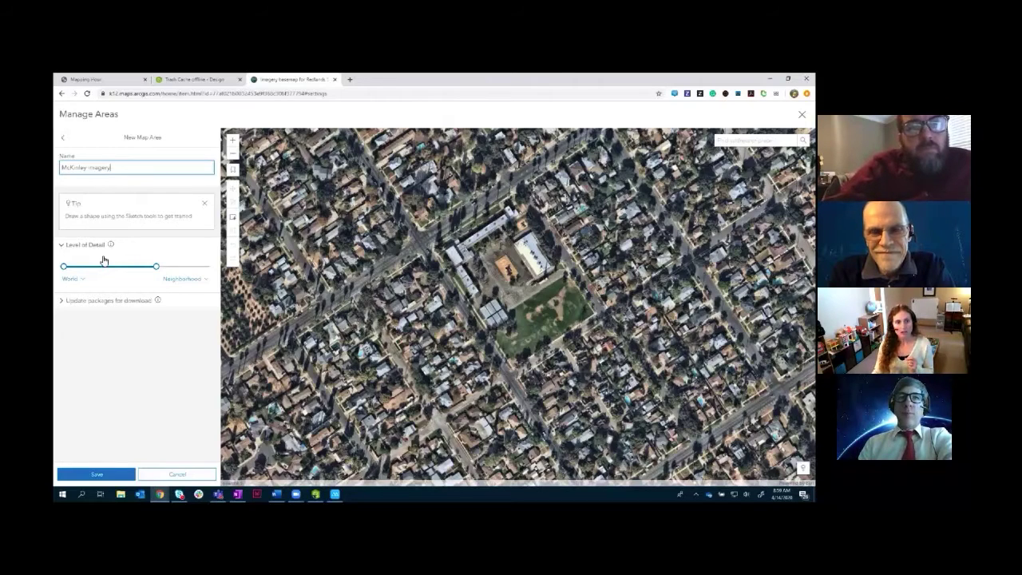
# Step: Set the new map area's level of detail to range from World to Rooms
pyautogui.moveTo(112, 247)
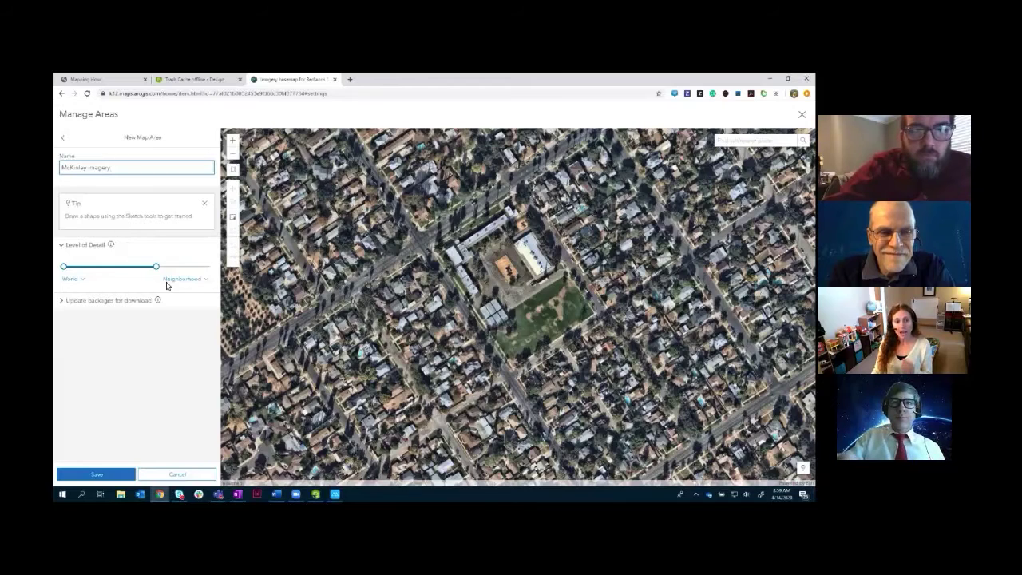
pyautogui.moveTo(157, 268)
pyautogui.moveTo(157, 268); pyautogui.dragTo(198, 268)
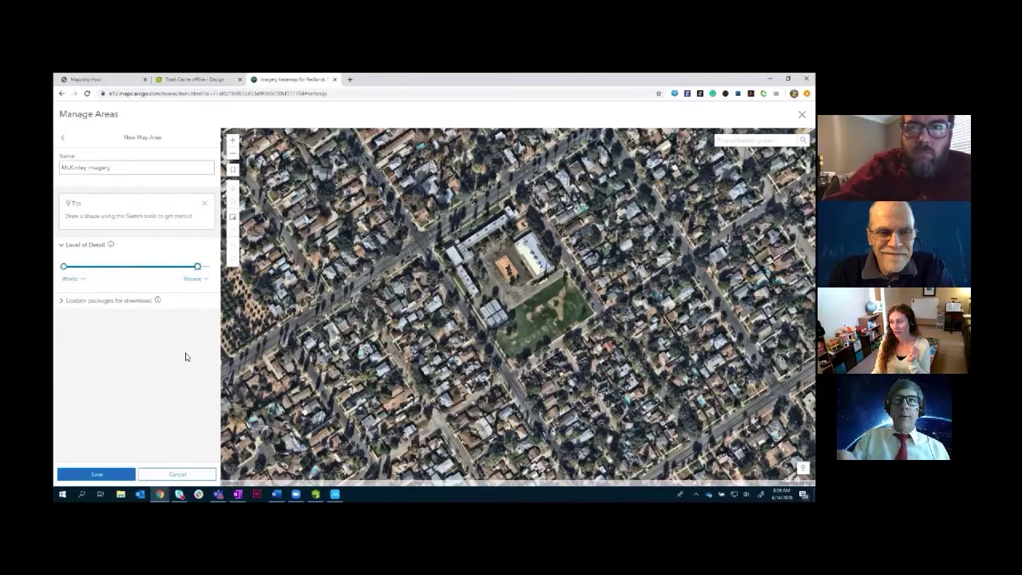
pyautogui.click(62, 268)
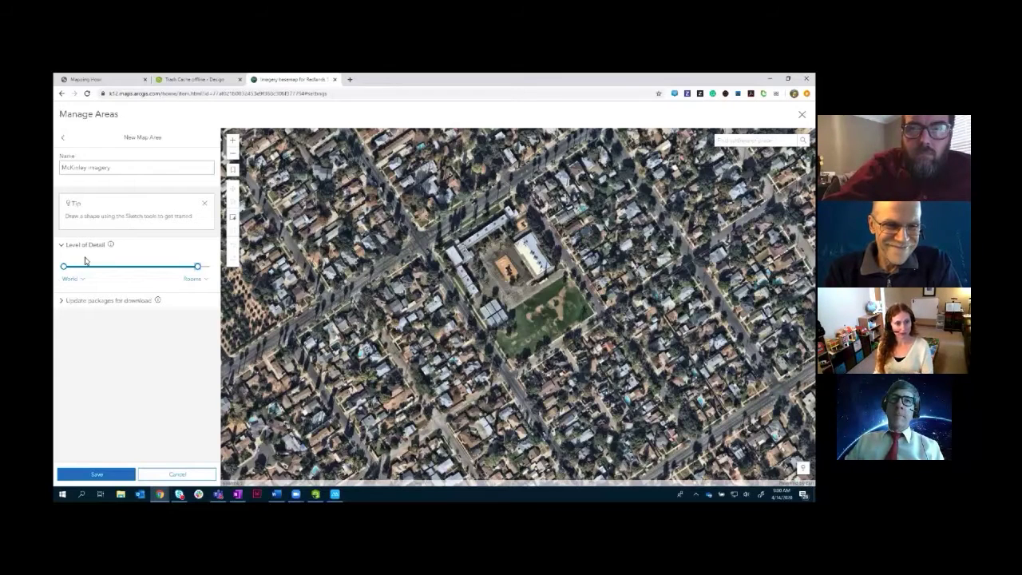
# Step: Set the package update frequency of the McKinley map area to Never
pyautogui.click(108, 303)
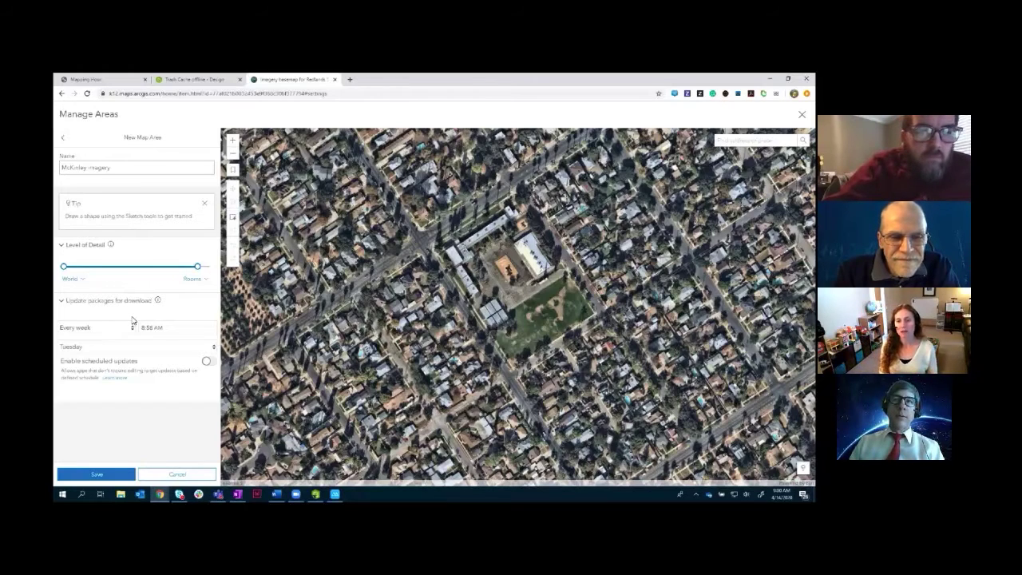
pyautogui.click(90, 329)
pyautogui.click(90, 338)
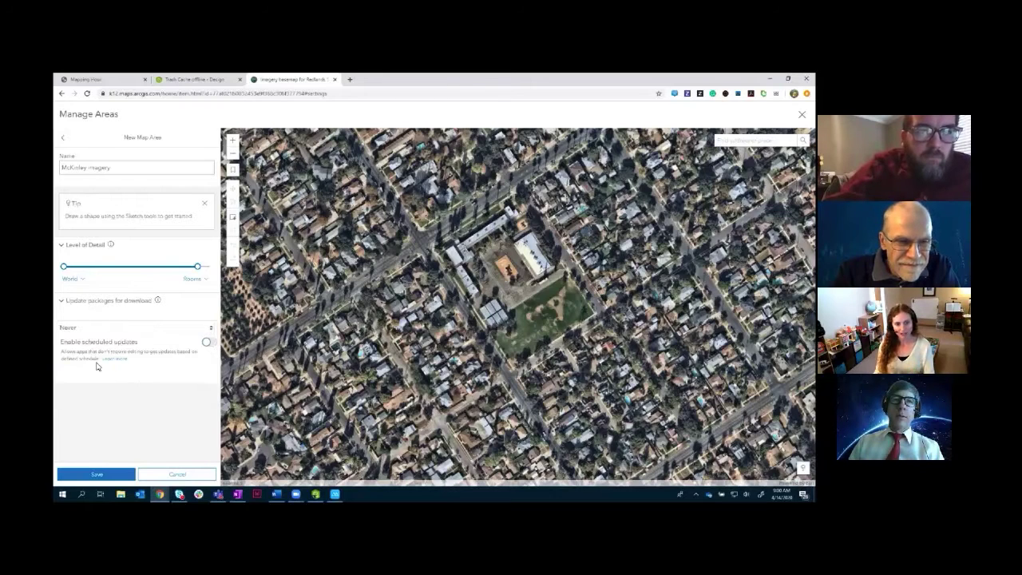
pyautogui.click(109, 475)
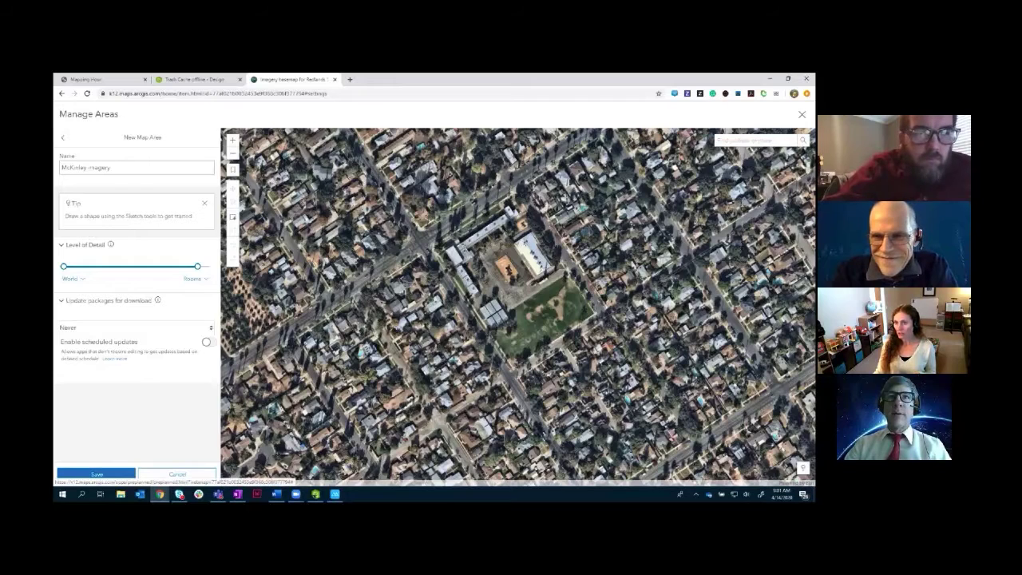
# Step: Sketch a rectangular extent around McKinley Elementary and its surrounding blocks, and save the map area
pyautogui.click(233, 219)
pyautogui.click(233, 220)
pyautogui.moveTo(372, 178)
pyautogui.mouseDown()
pyautogui.moveTo(383, 199)
pyautogui.moveTo(670, 390)
pyautogui.mouseUp()
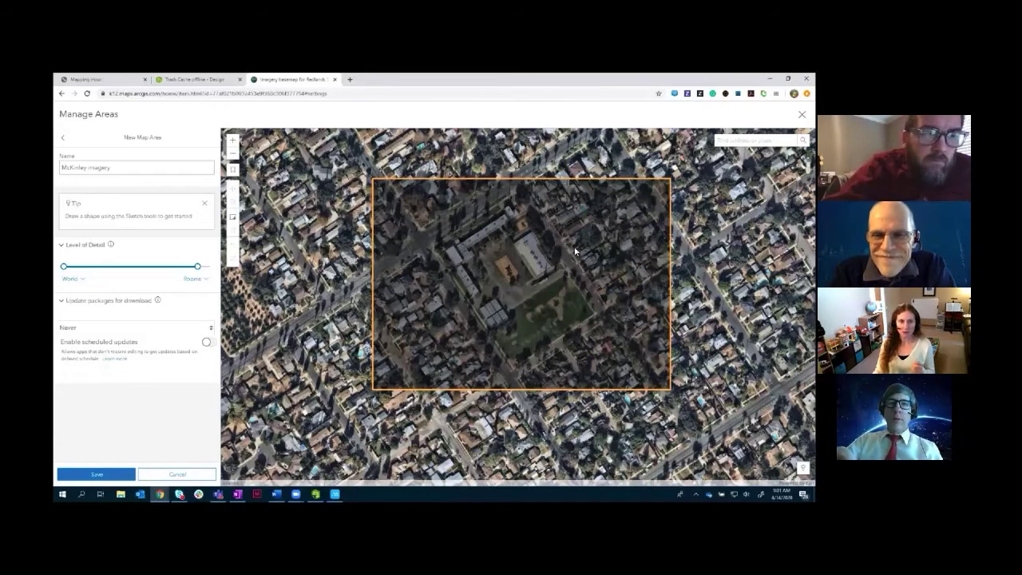
pyautogui.click(97, 474)
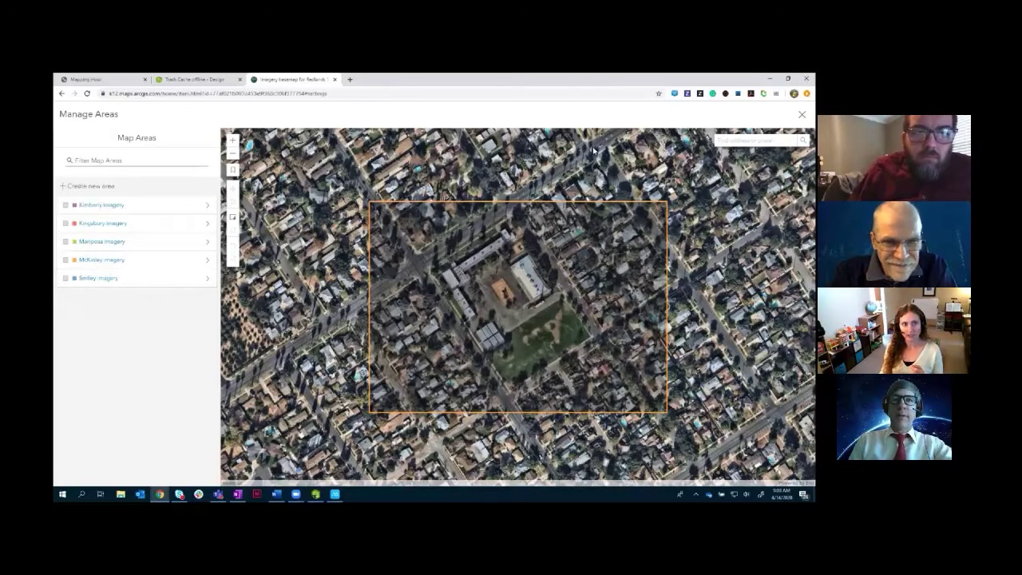
# Step: Close the map area management and switch to the "Offline with Survey123" slide in the Mapping Hour PDF
pyautogui.click(801, 114)
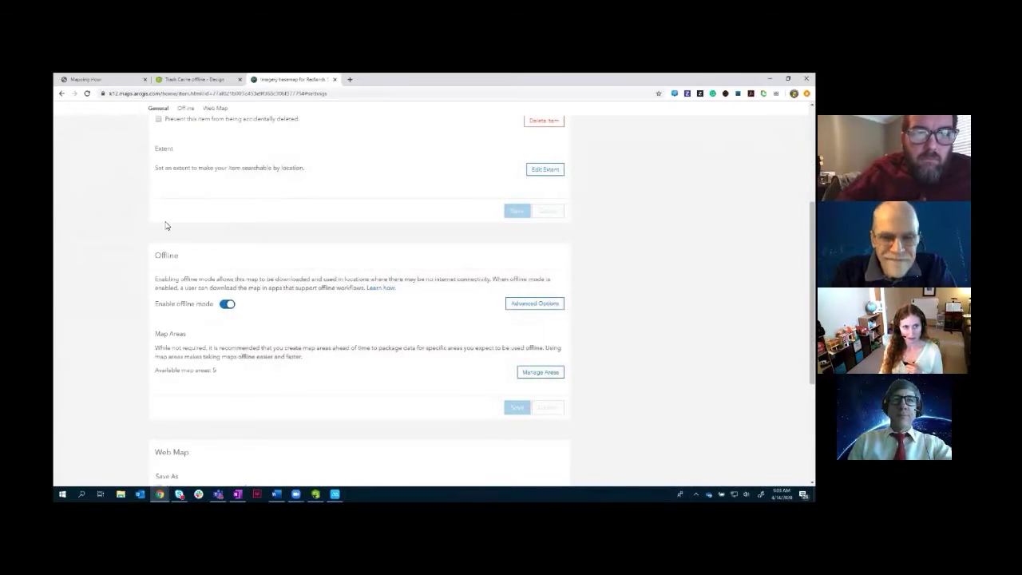
pyautogui.click(99, 80)
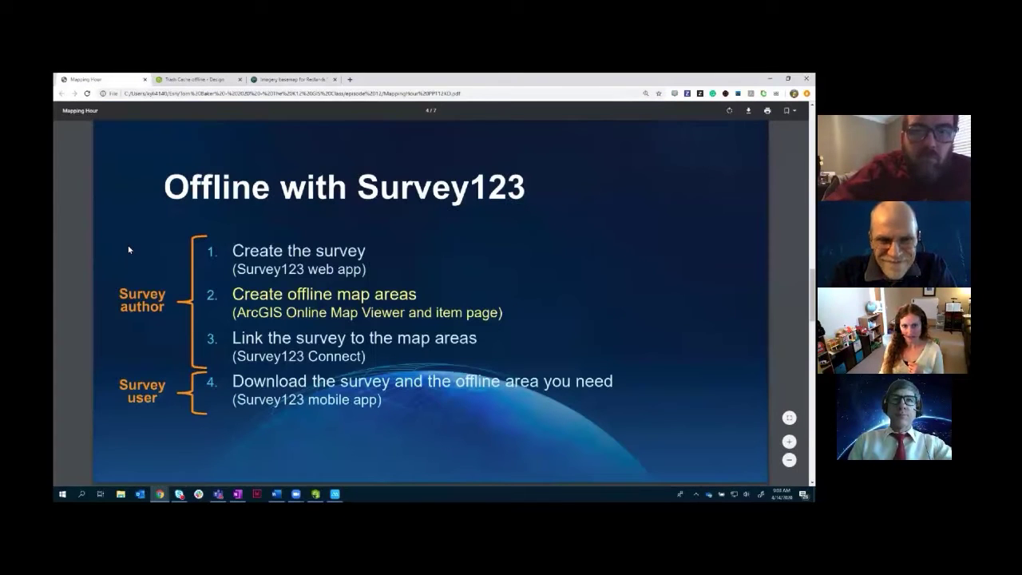
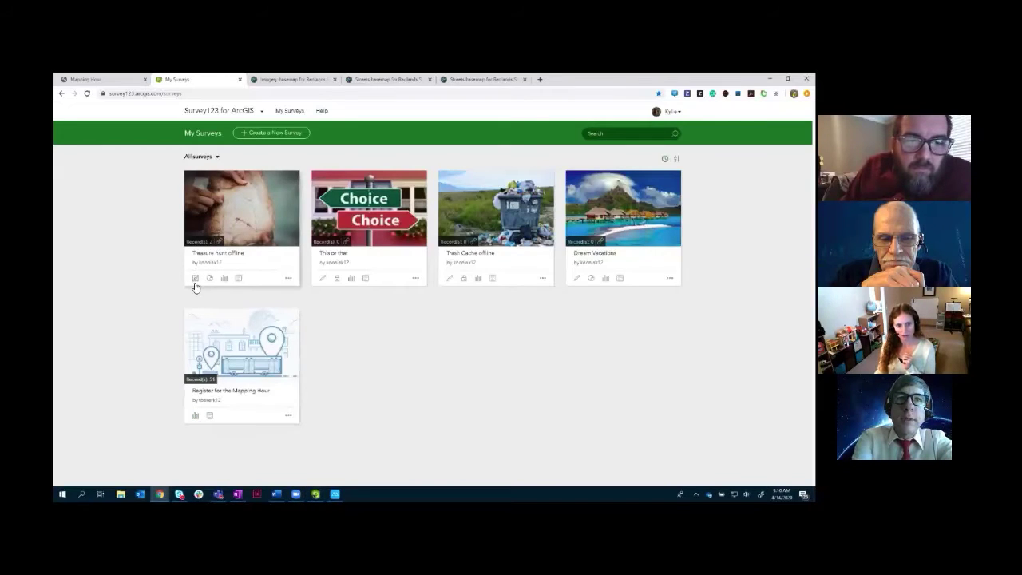
# Step: Switch to Survey123 Connect and download the Trash Cache offline survey to this computer
pyautogui.click(316, 495)
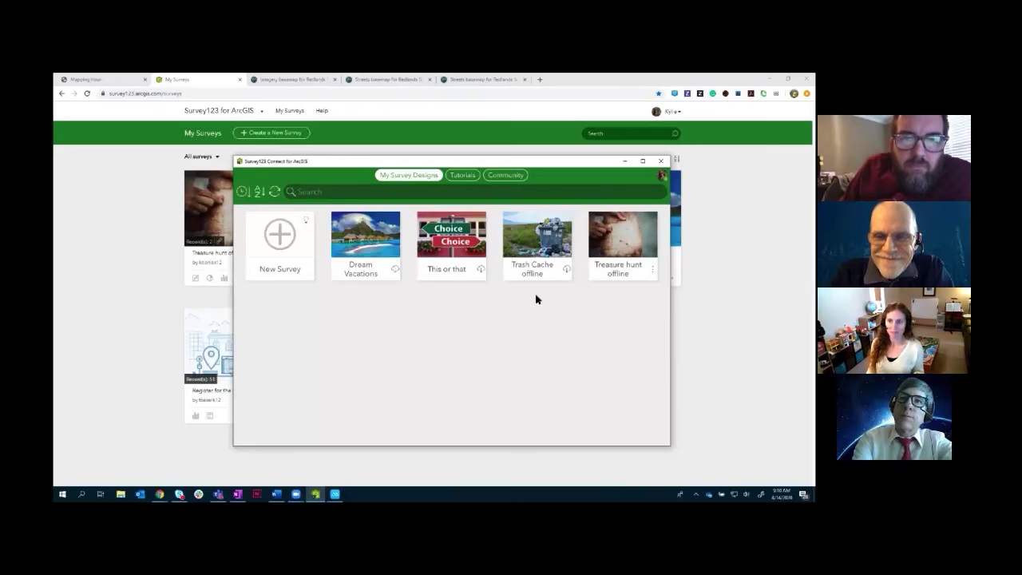
pyautogui.click(567, 269)
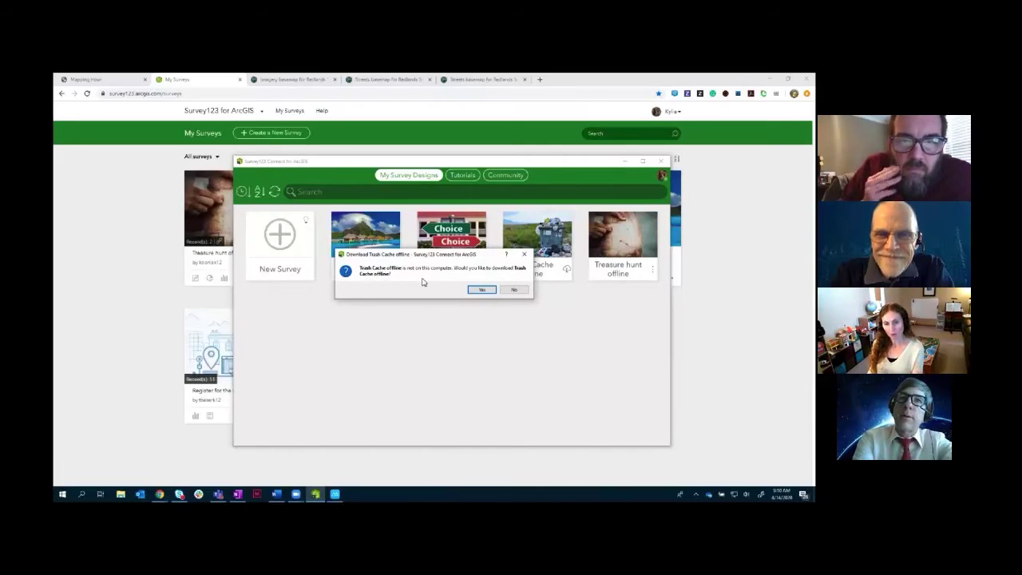
pyautogui.click(479, 290)
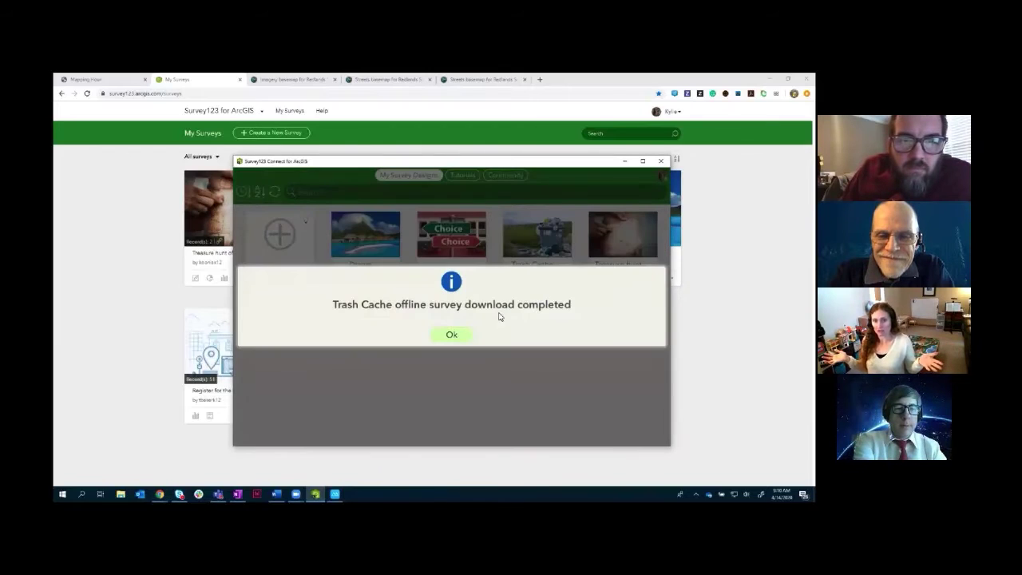
pyautogui.click(460, 338)
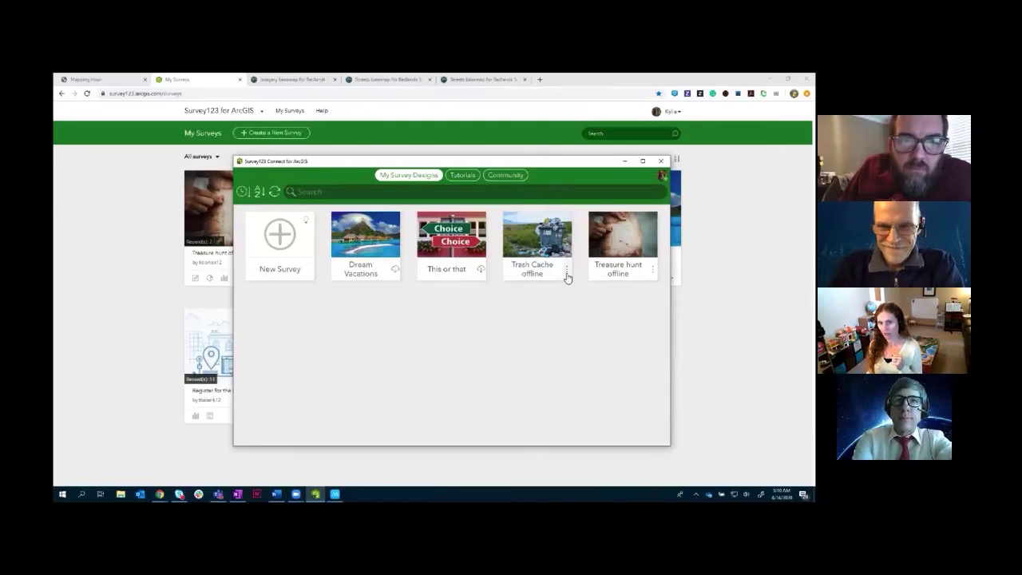
# Step: Open the Trash Cache offline survey and link the web map "Imagery basemap for Redlands Schools offline" to it
pyautogui.click(535, 254)
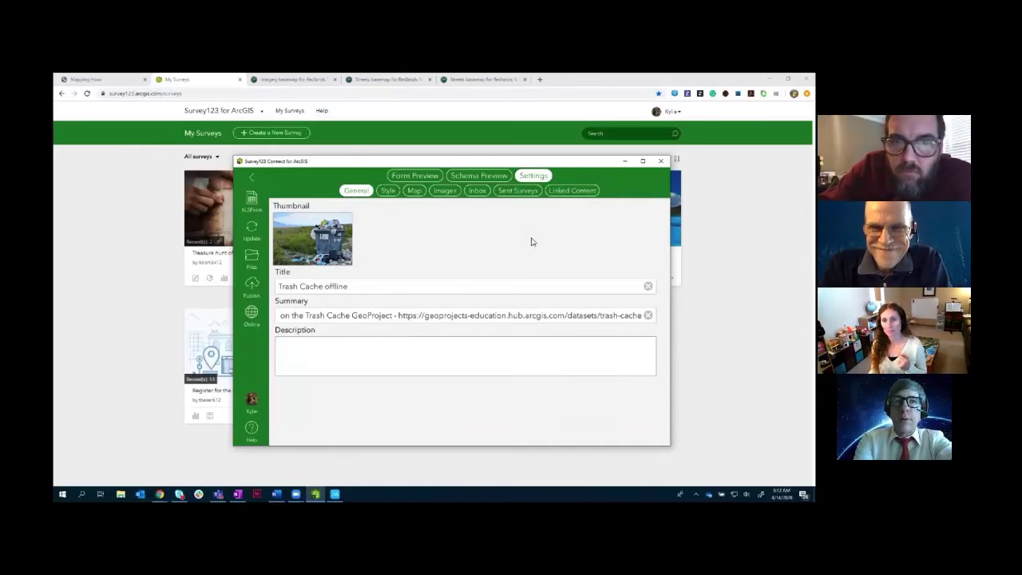
pyautogui.click(567, 191)
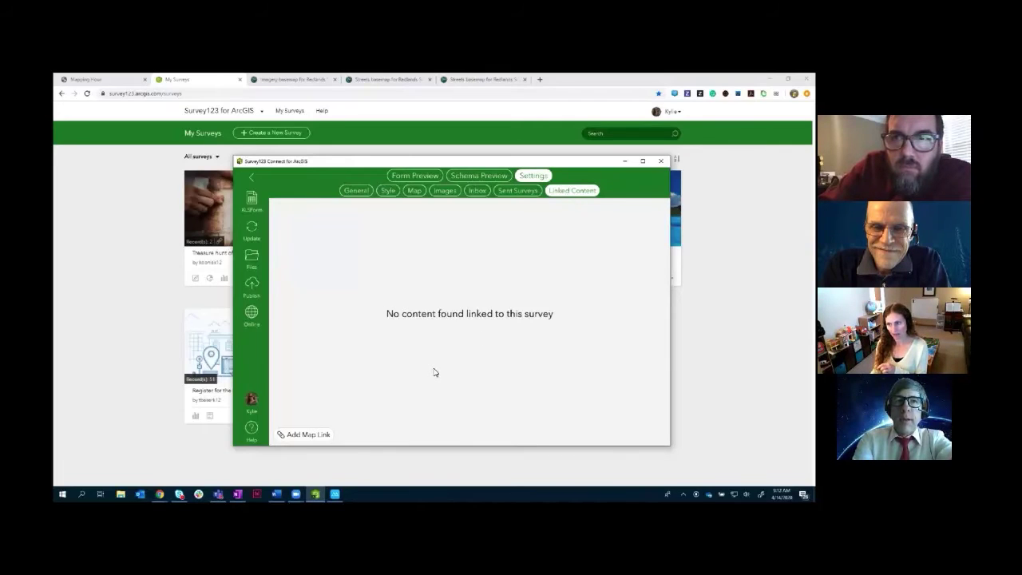
pyautogui.click(309, 434)
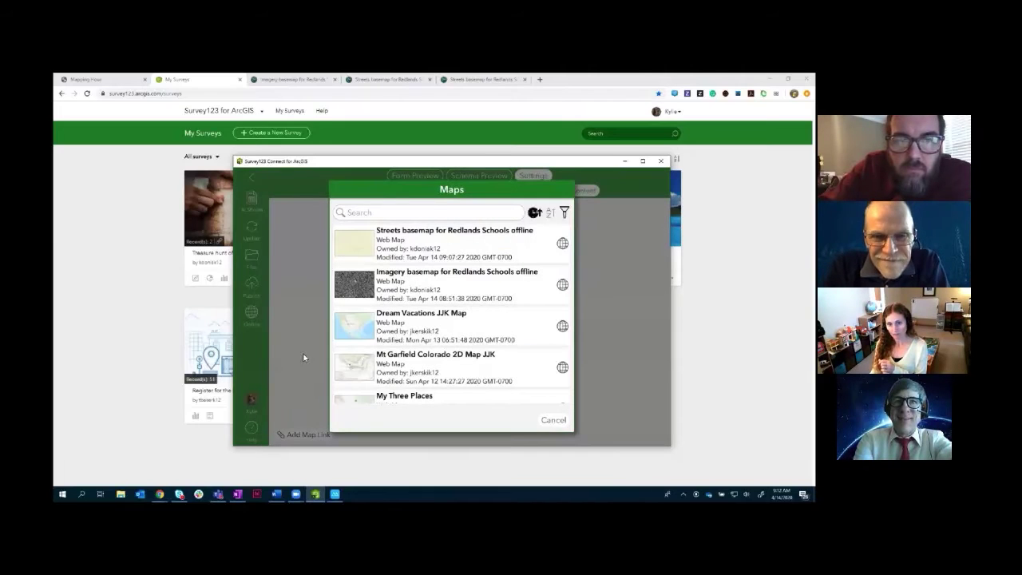
pyautogui.scroll(-3, 487, 295)
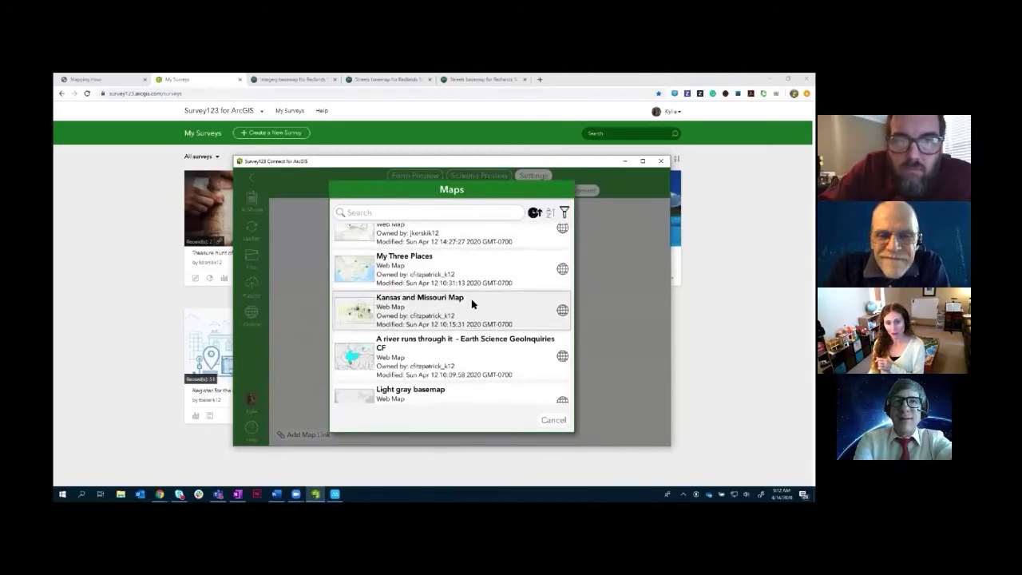
pyautogui.scroll(3, 471, 303)
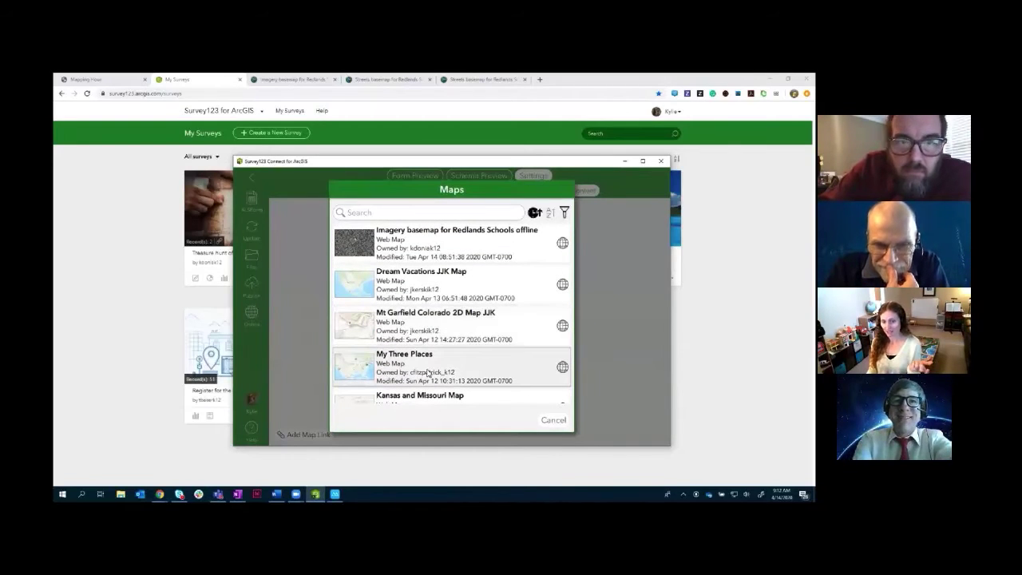
pyautogui.scroll(-2, 429, 372)
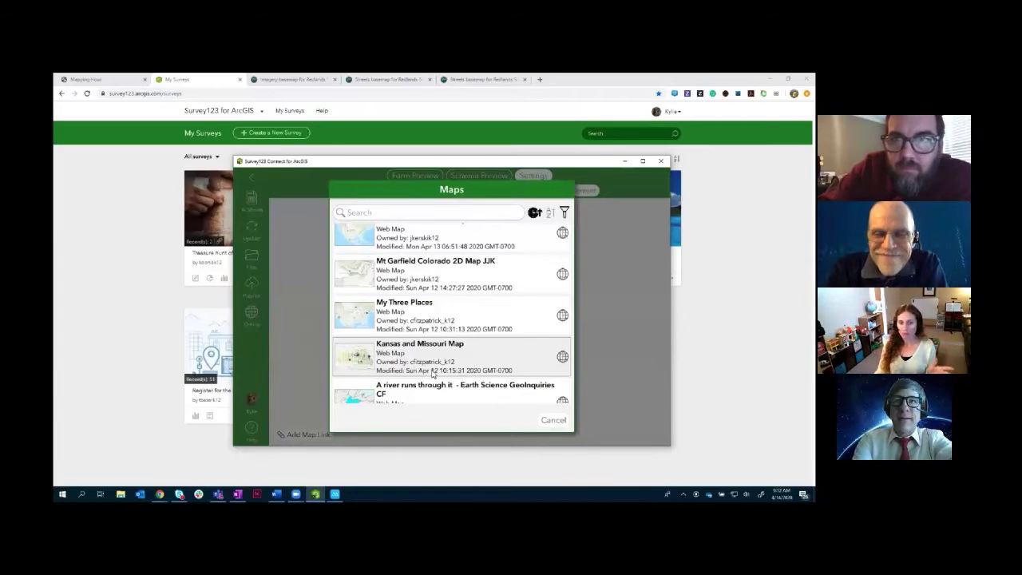
pyautogui.scroll(3, 433, 374)
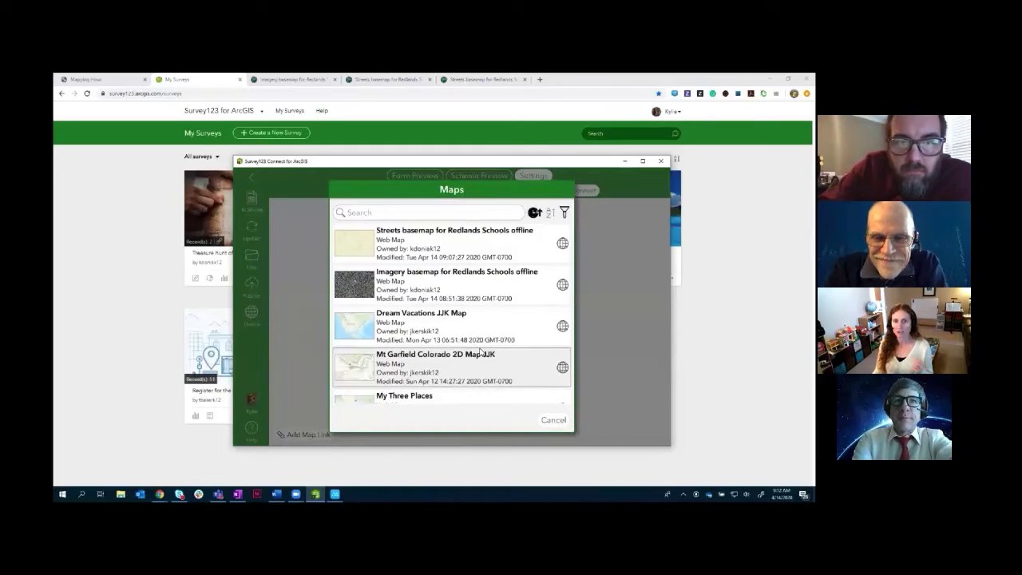
pyautogui.click(409, 251)
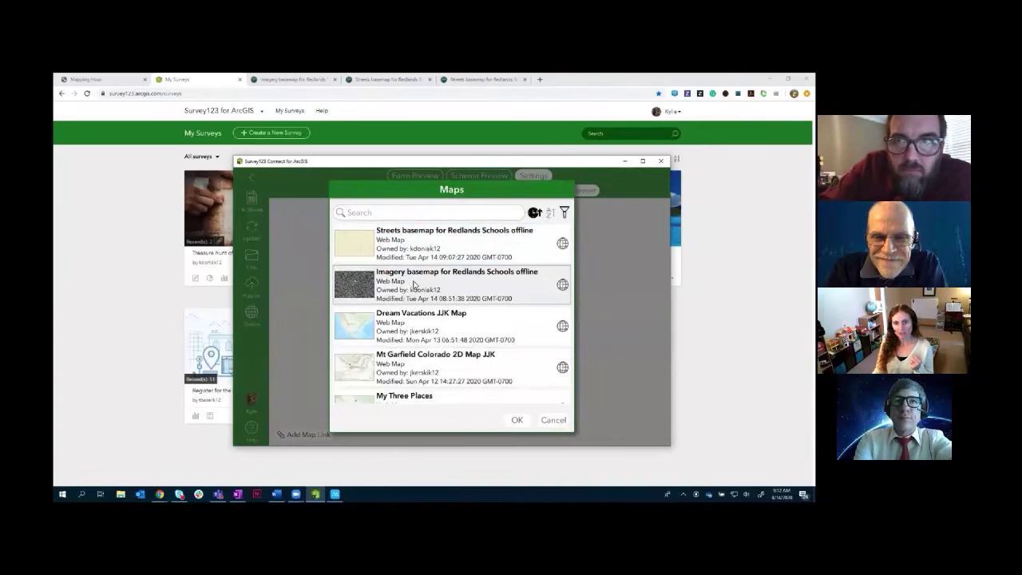
pyautogui.click(423, 284)
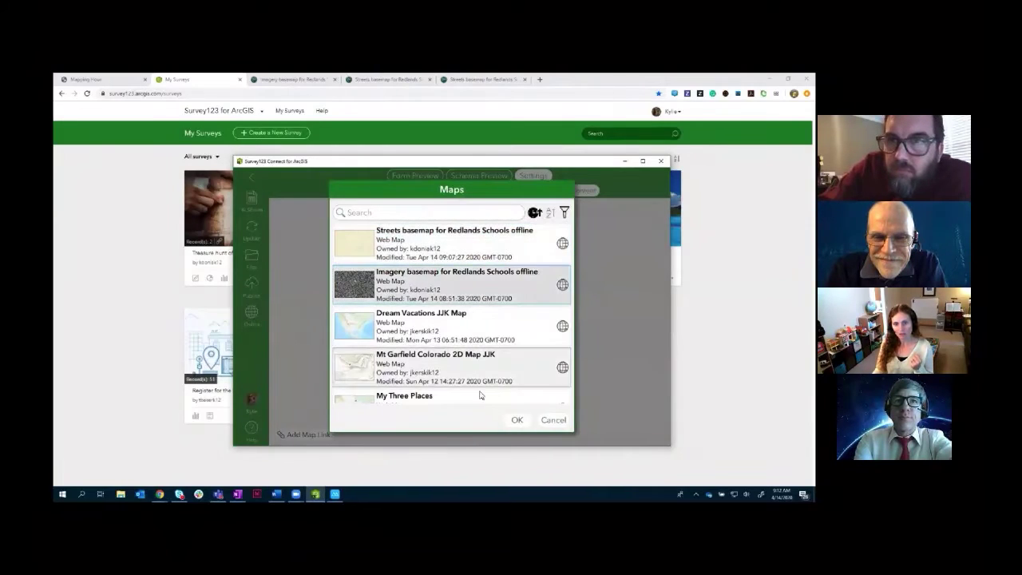
pyautogui.click(518, 421)
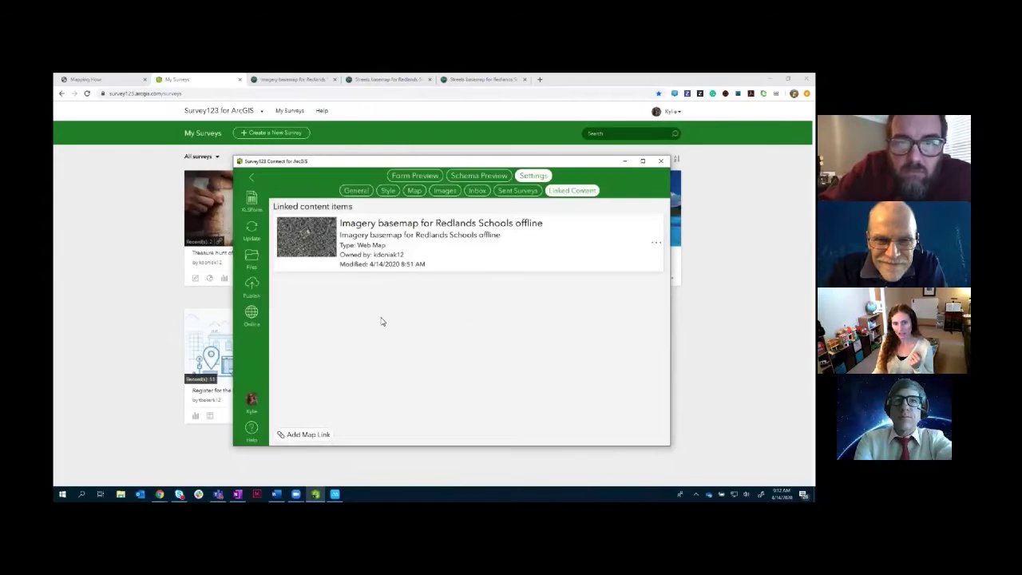
# Step: Link the web map "Streets basemap for Redlands Schools offline" to the Trash Cache offline survey
pyautogui.click(319, 435)
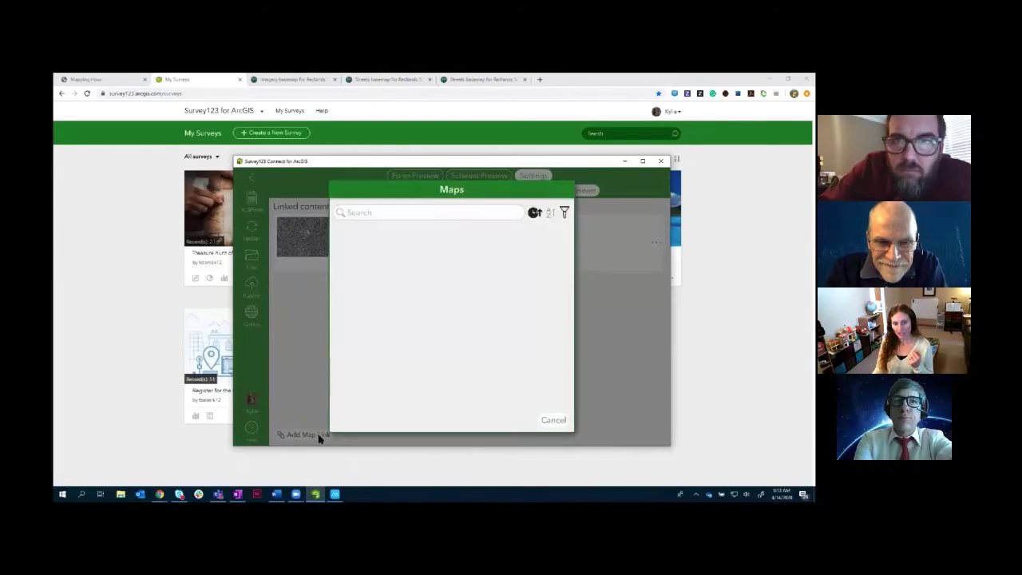
pyautogui.click(394, 254)
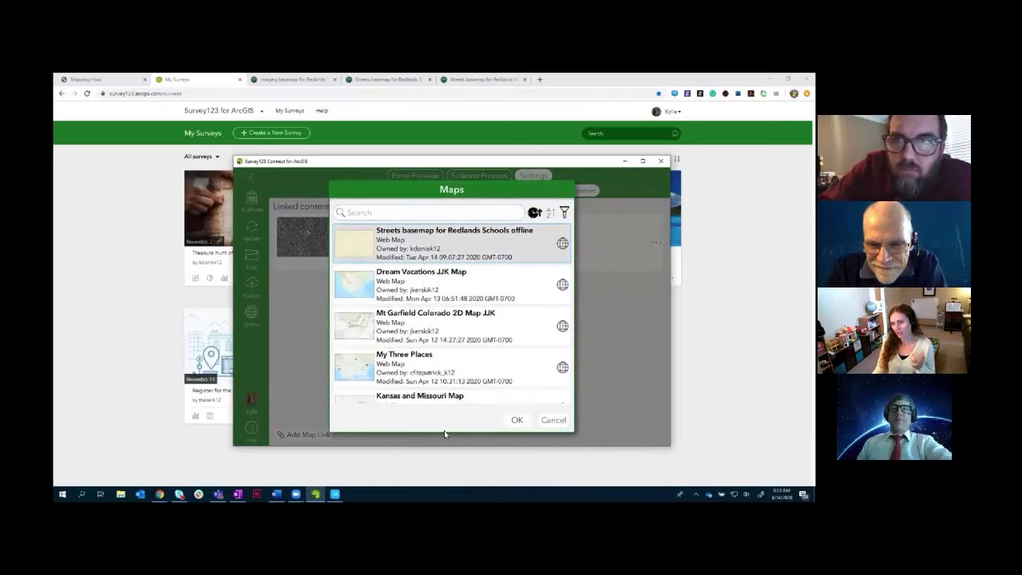
pyautogui.click(516, 419)
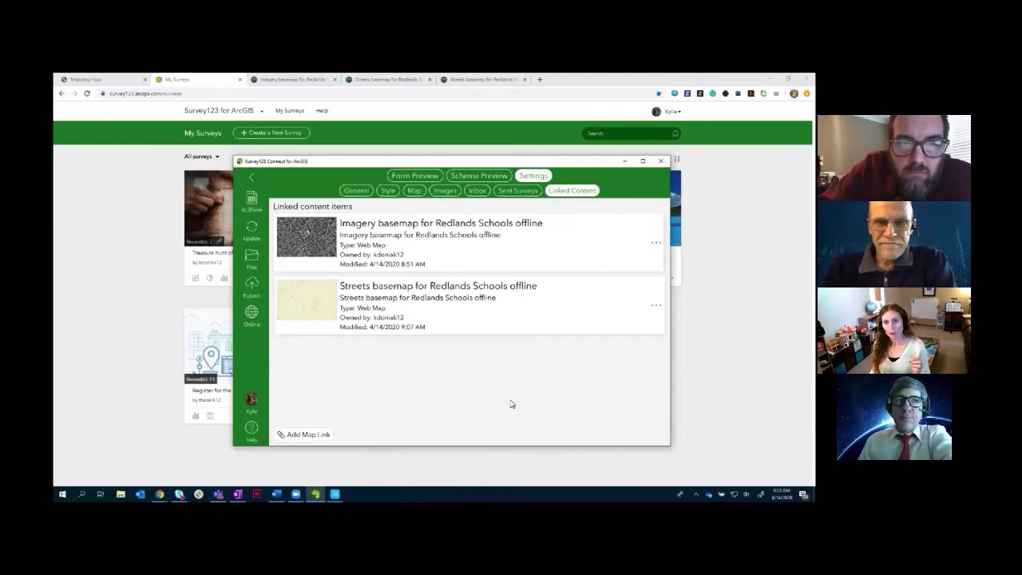
# Step: Publish the updated Trash Cache offline survey and dismiss the publishing report
pyautogui.click(253, 290)
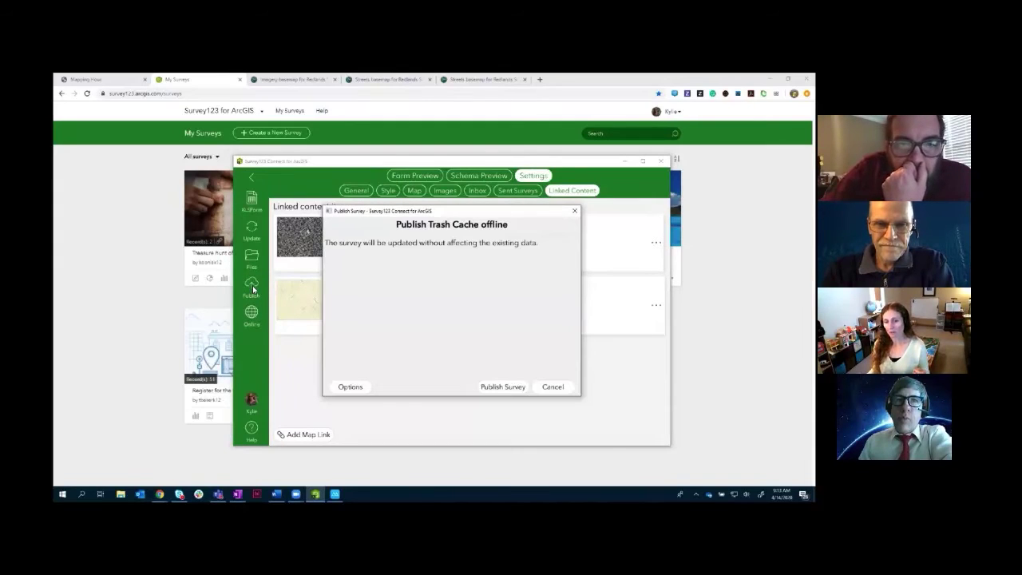
pyautogui.click(492, 391)
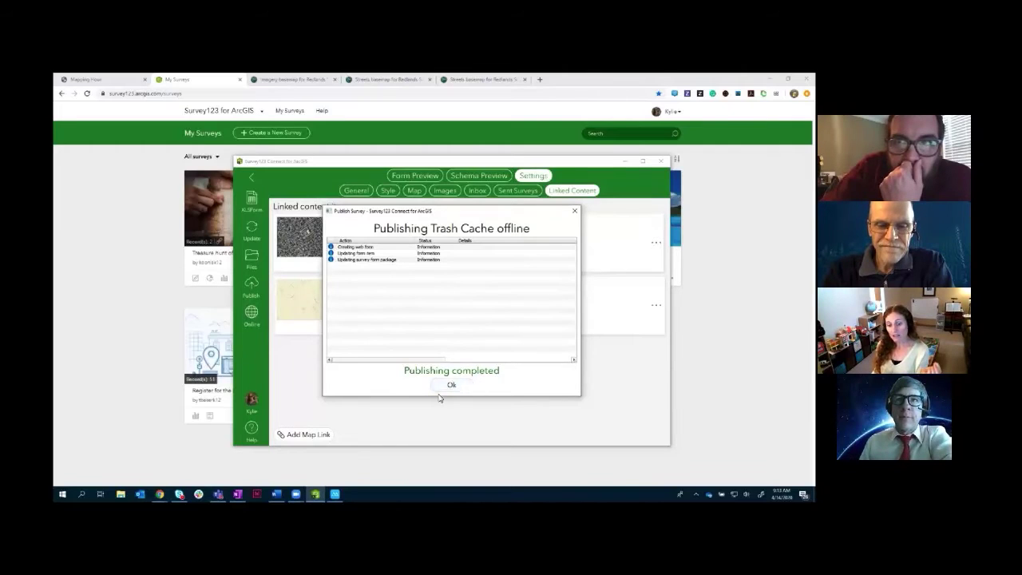
pyautogui.click(449, 386)
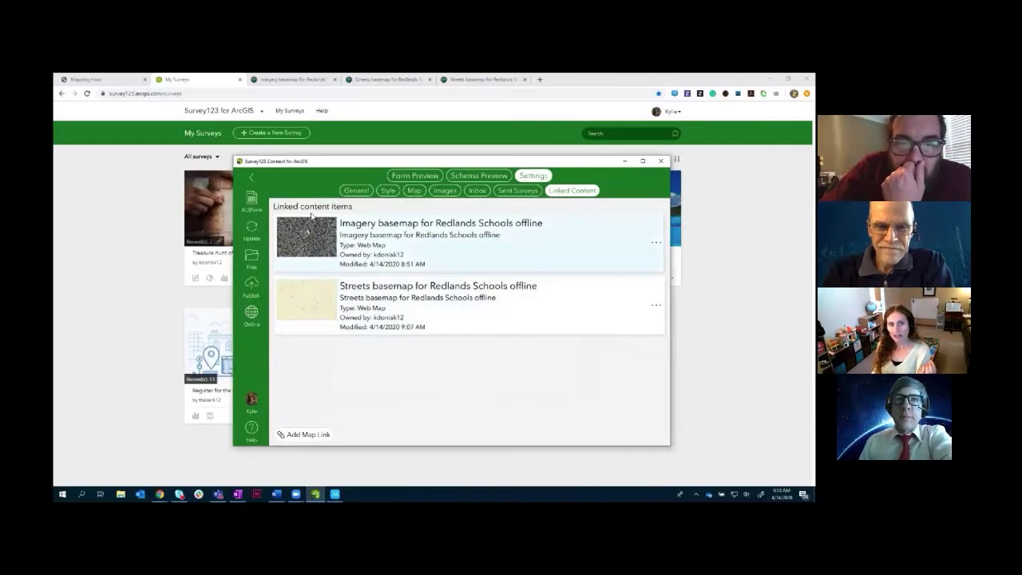
# Step: Reopen the Trash Cache offline survey to examine its linked web maps and tile packages, and return to the Mapping Hour slides
pyautogui.click(252, 183)
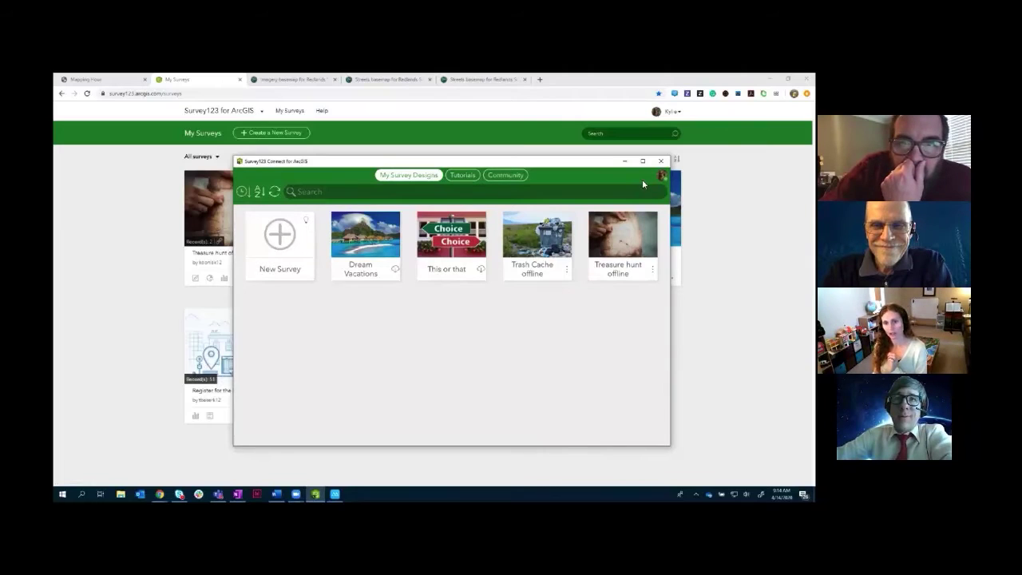
pyautogui.click(543, 240)
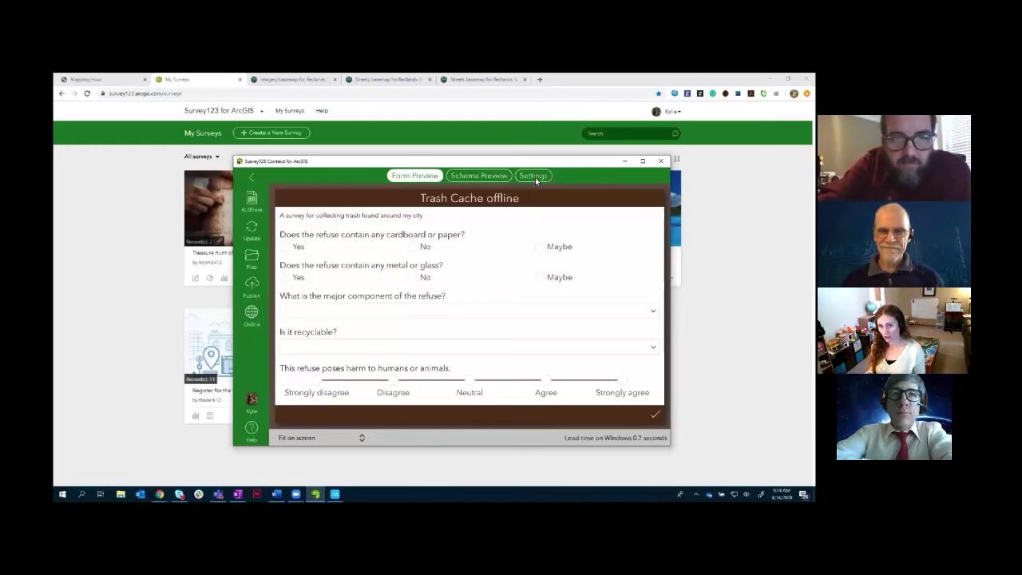
pyautogui.click(533, 176)
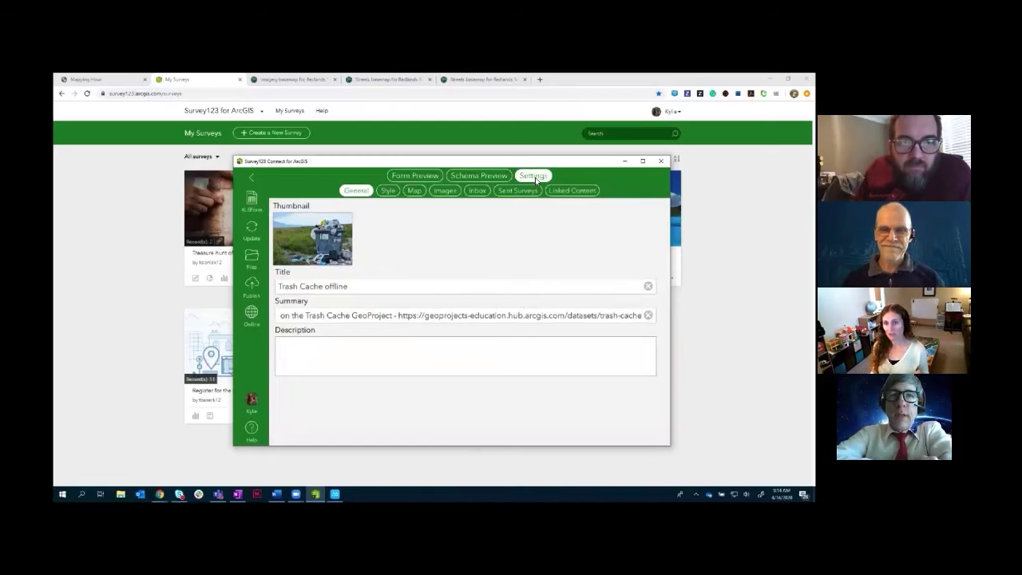
pyautogui.click(572, 192)
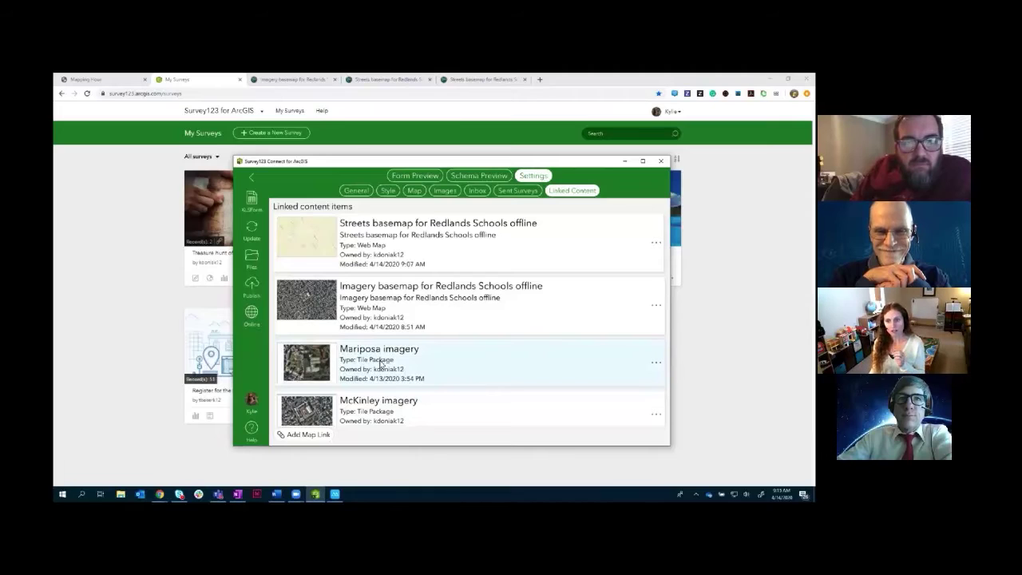
pyautogui.scroll(-2, 415, 359)
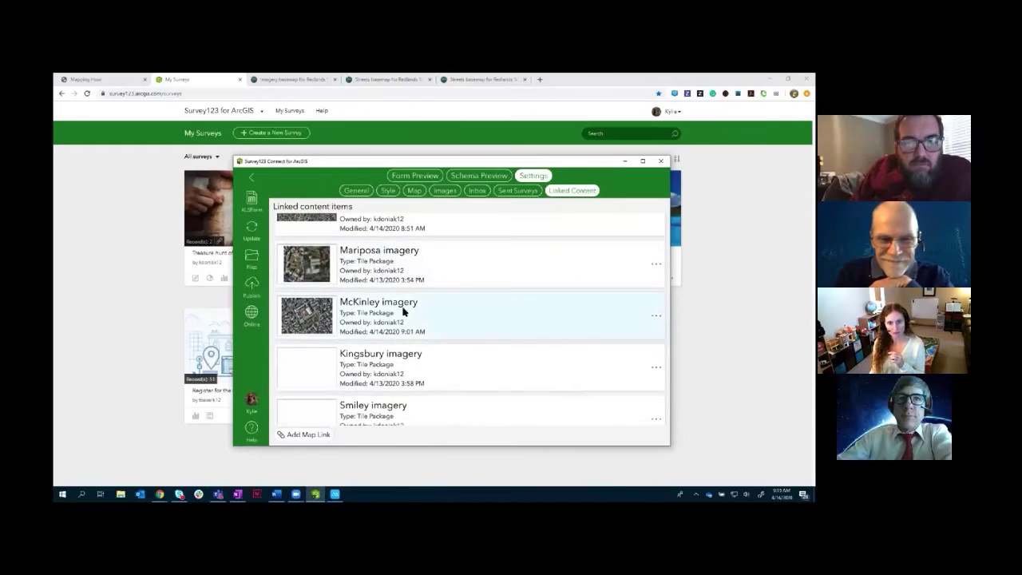
pyautogui.scroll(-2, 434, 362)
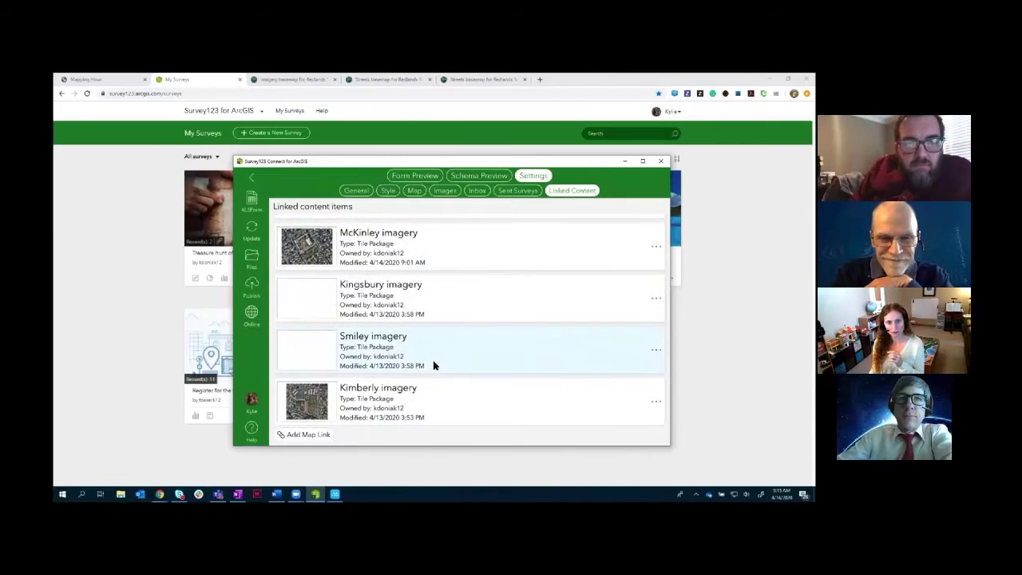
pyautogui.scroll(3, 452, 372)
pyautogui.scroll(1, 452, 373)
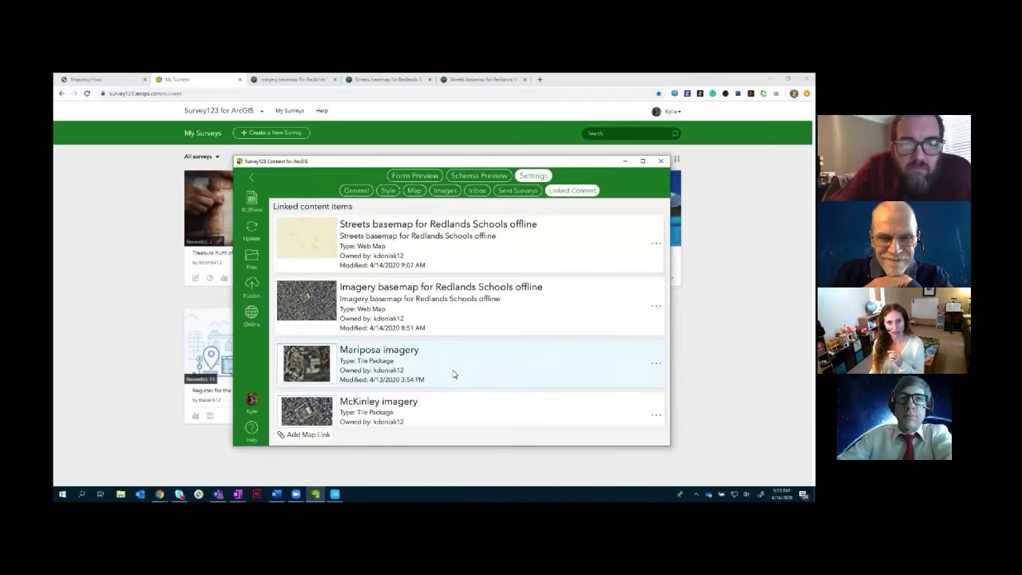
pyautogui.scroll(-4, 453, 374)
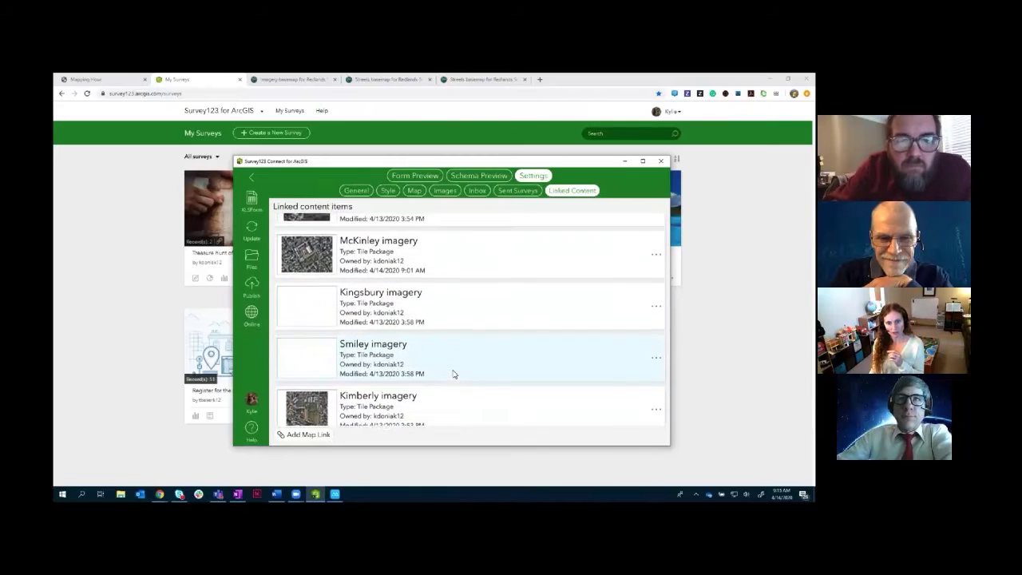
pyautogui.scroll(3, 453, 373)
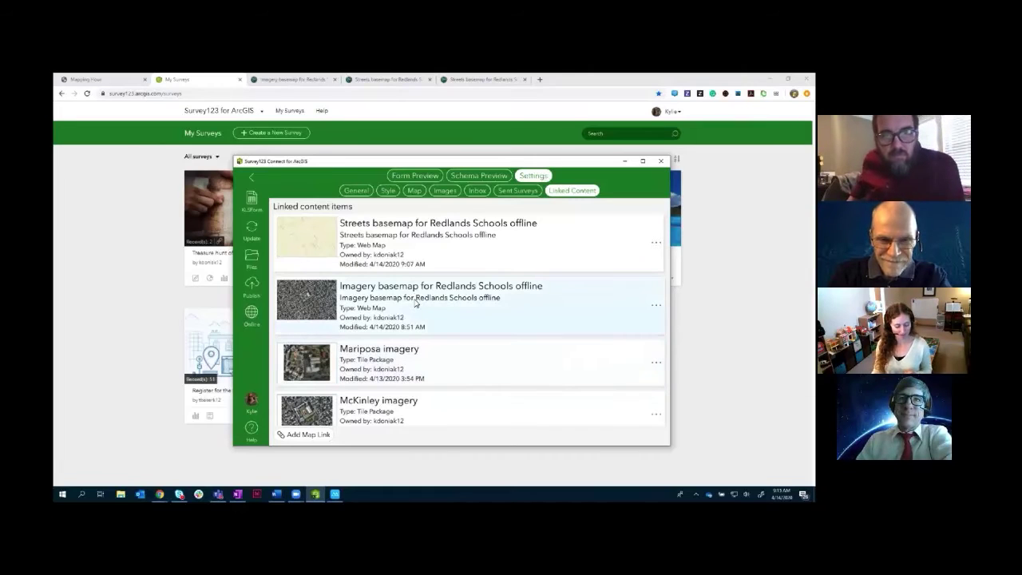
pyautogui.click(118, 80)
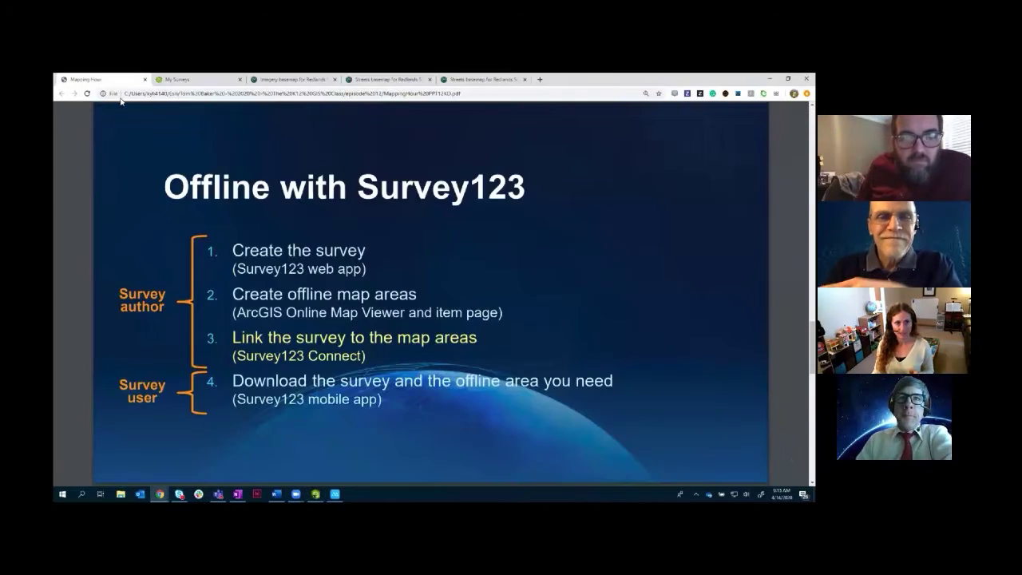
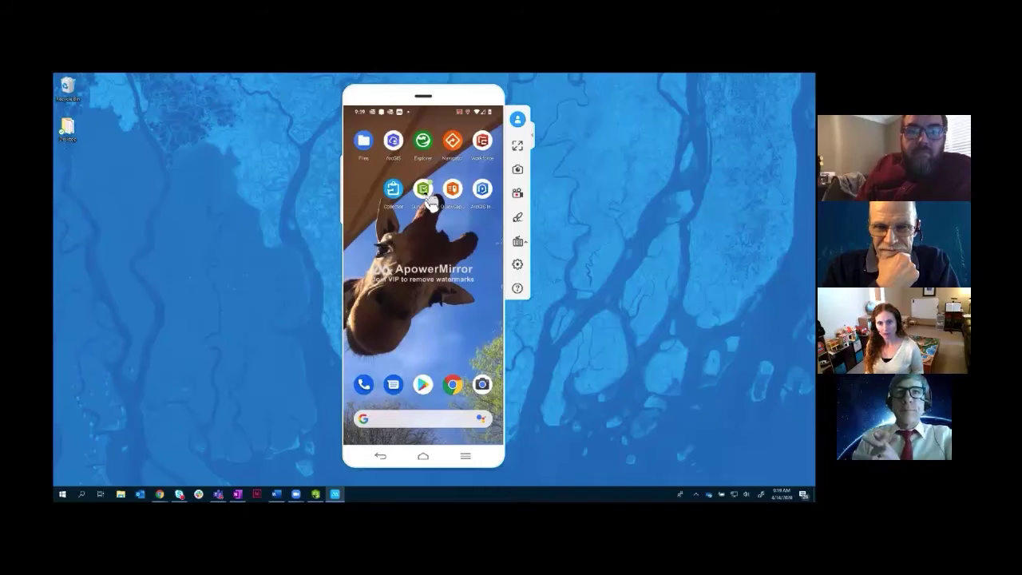
# Step: Open Survey123 on the mirrored phone, download the Trash Cache offline survey, and return to My Surveys
pyautogui.click(425, 195)
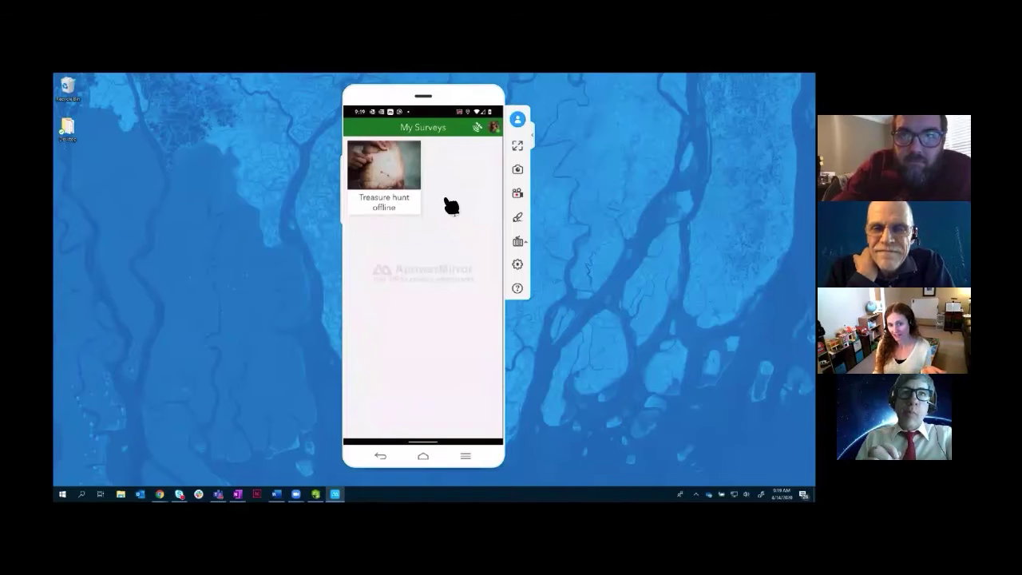
pyautogui.click(496, 130)
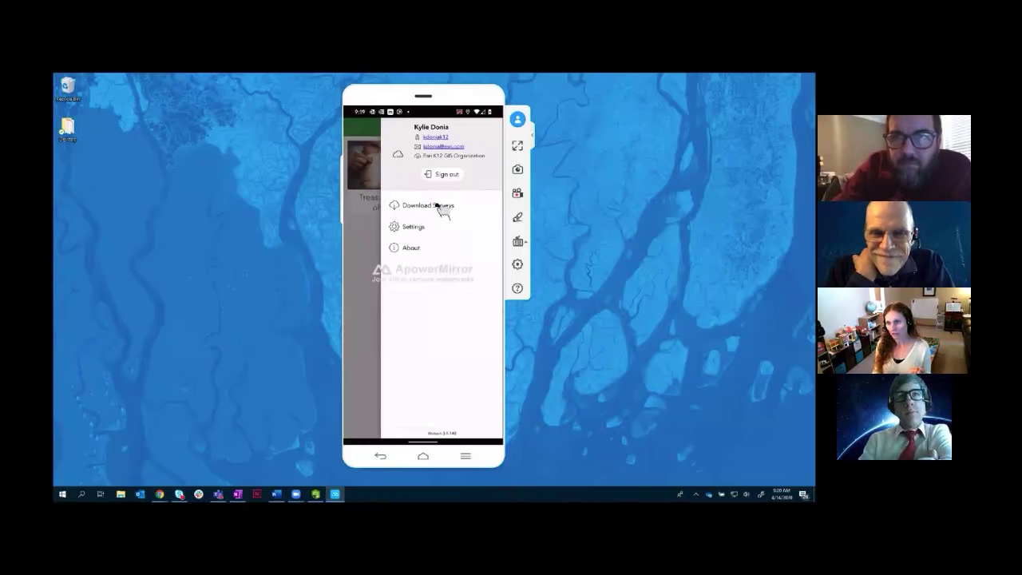
pyautogui.click(376, 231)
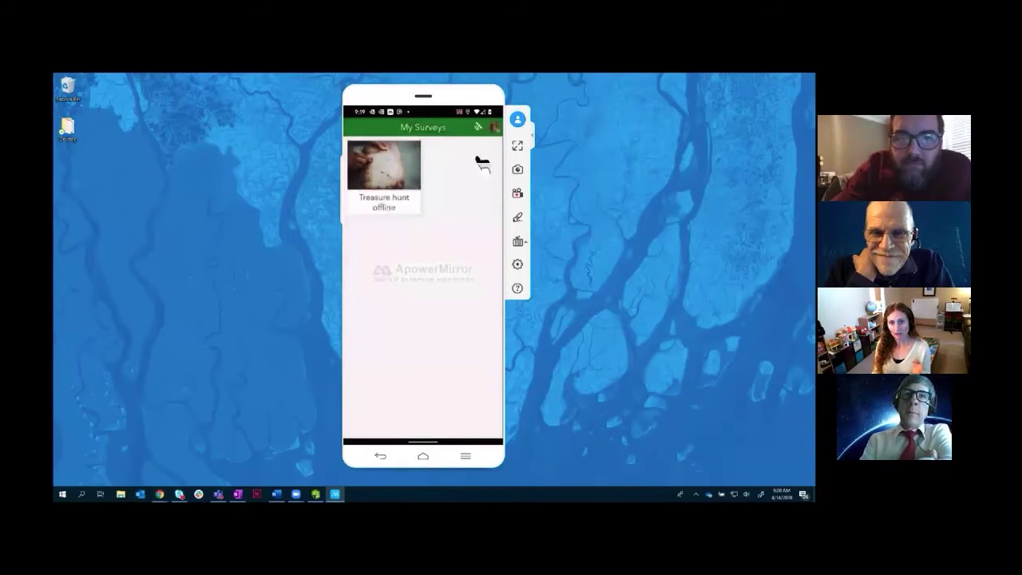
pyautogui.click(494, 127)
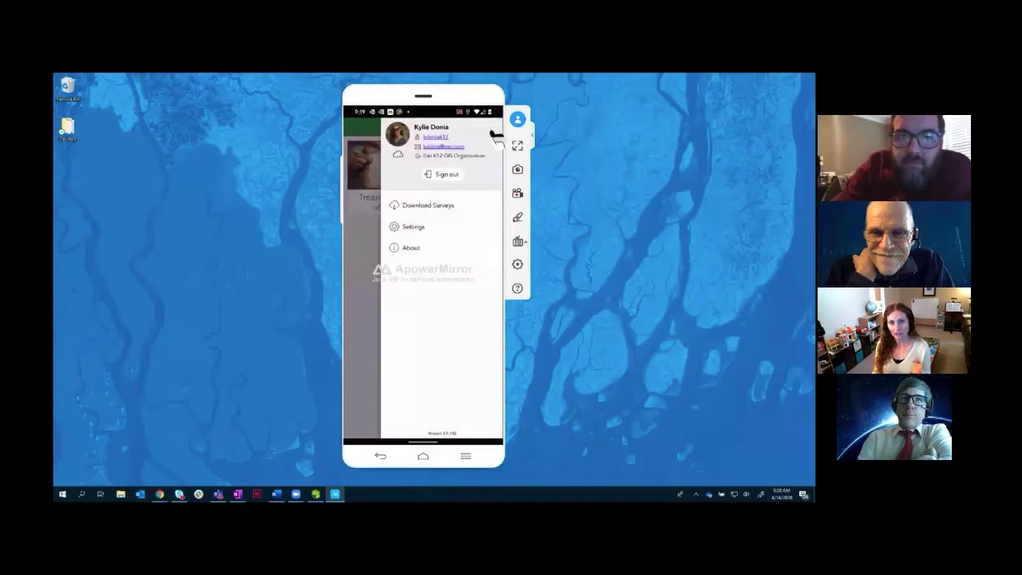
pyautogui.click(430, 206)
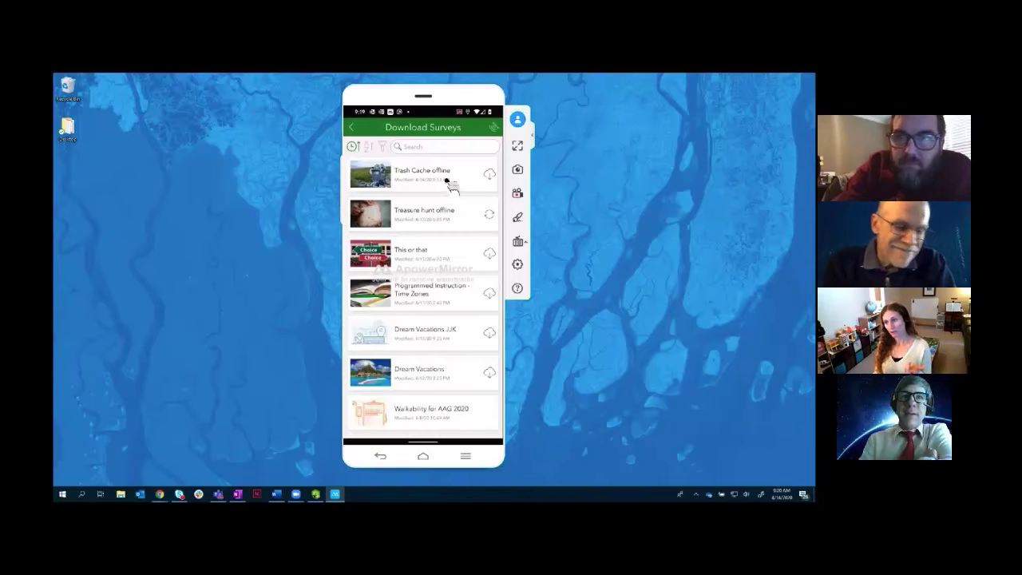
pyautogui.click(489, 174)
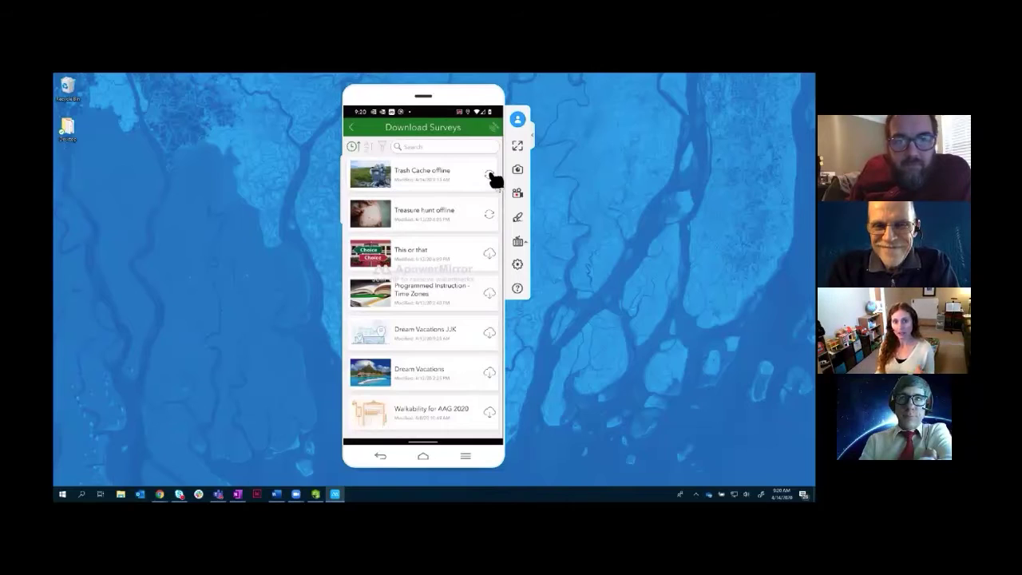
pyautogui.click(354, 132)
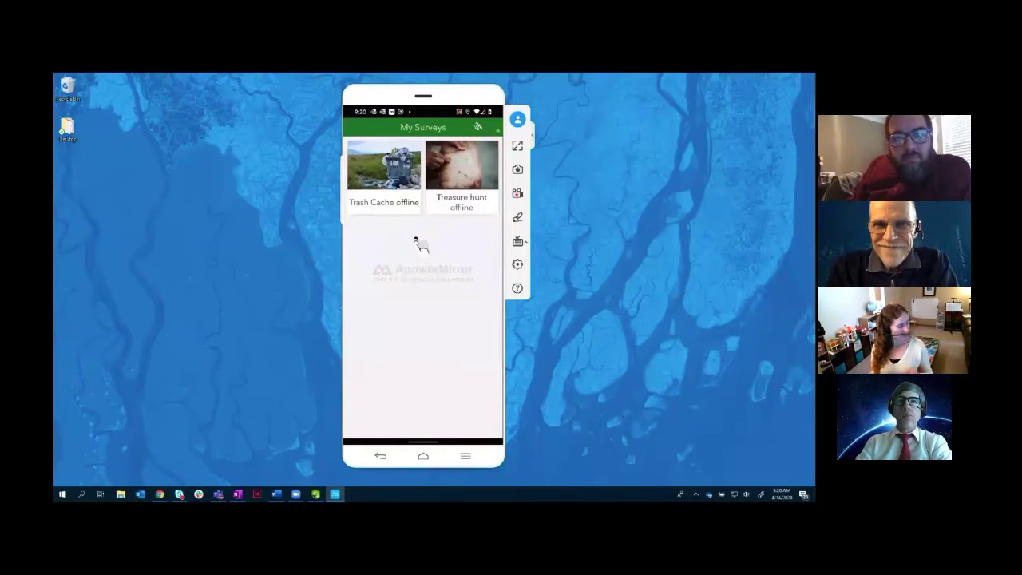
# Step: Open the Trash Cache offline survey, look through a new collection form, and close it without keeping changes
pyautogui.click(391, 182)
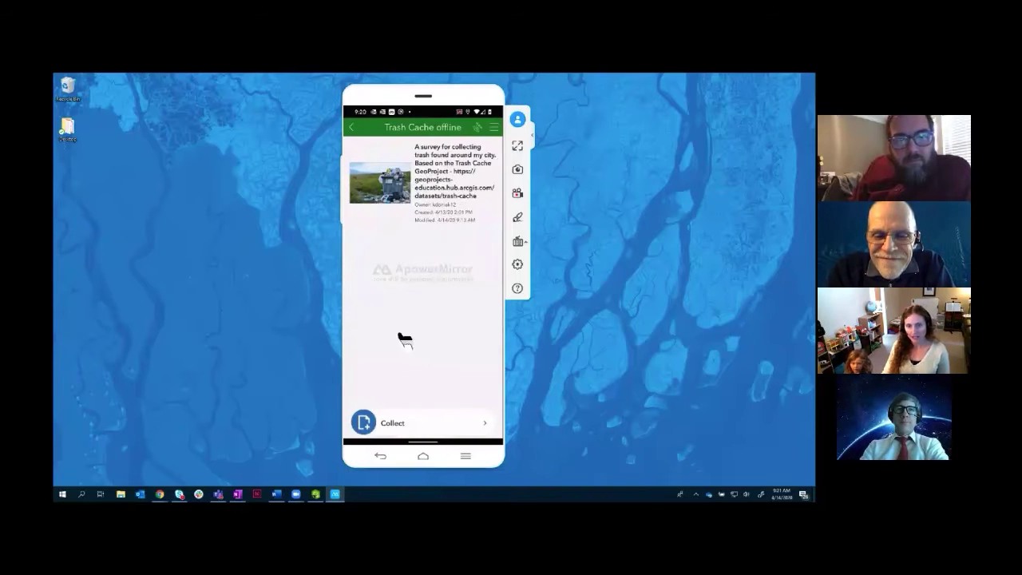
pyautogui.click(393, 424)
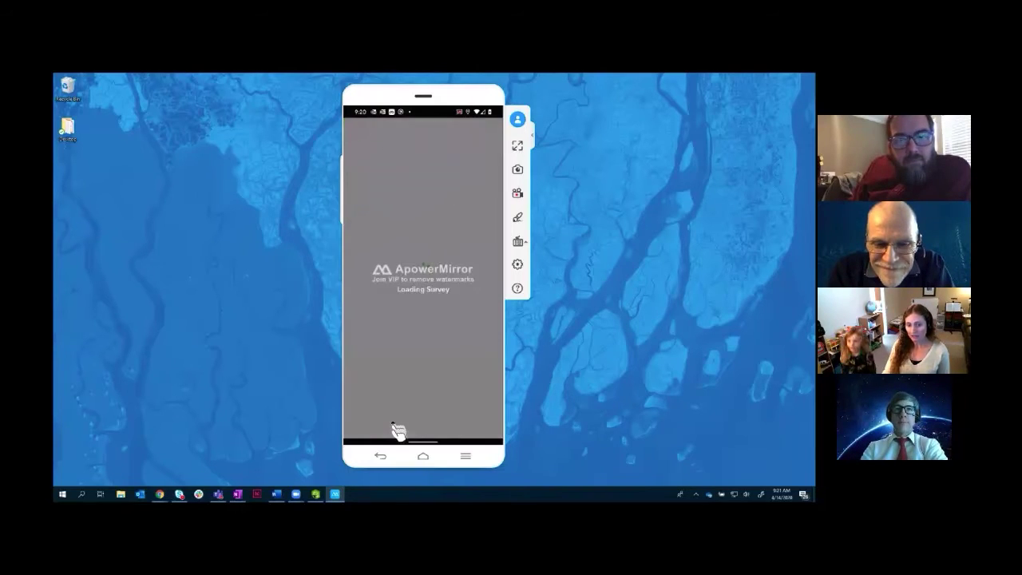
pyautogui.scroll(-3, 427, 327)
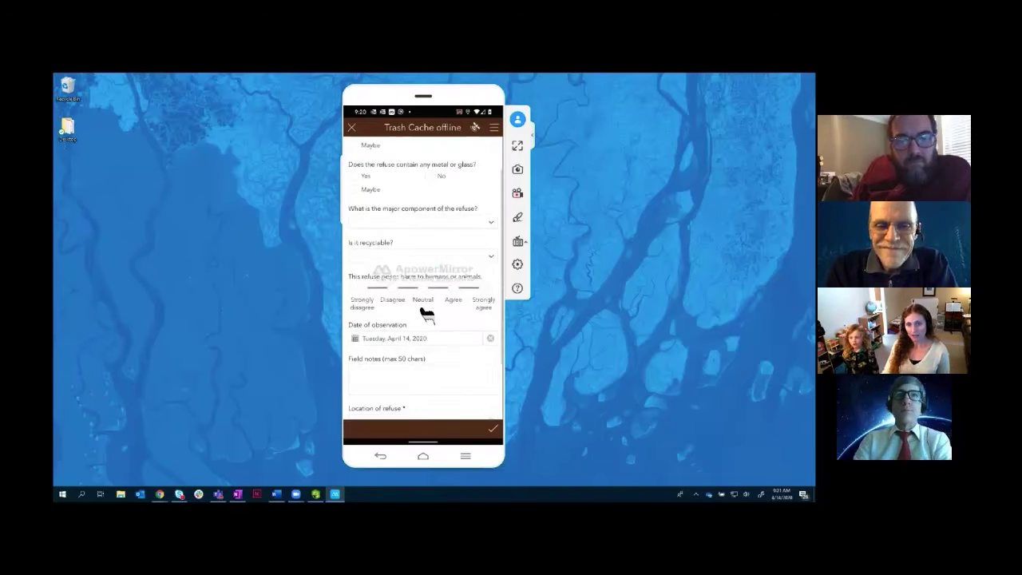
pyautogui.click(422, 314)
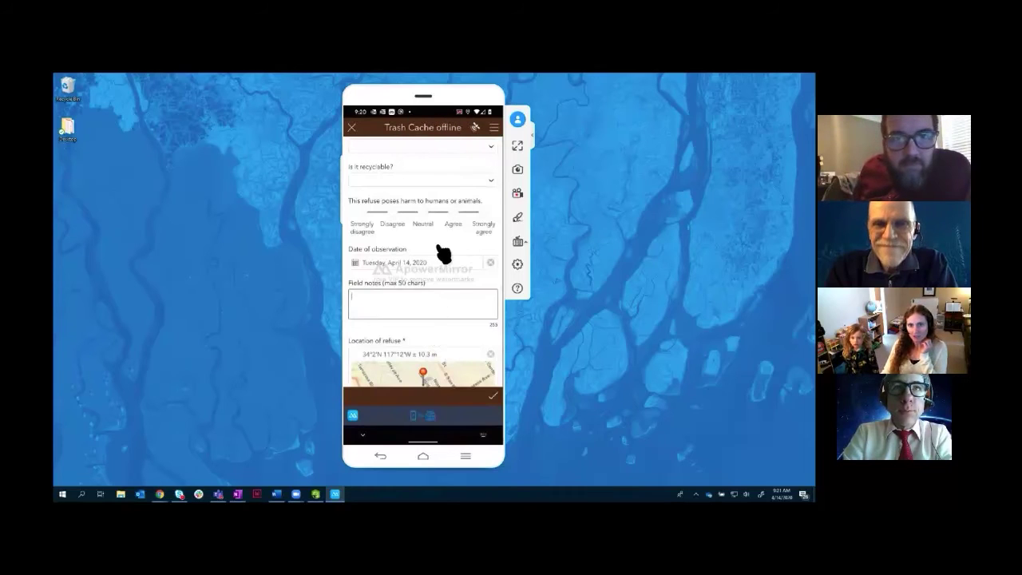
pyautogui.scroll(3, 433, 265)
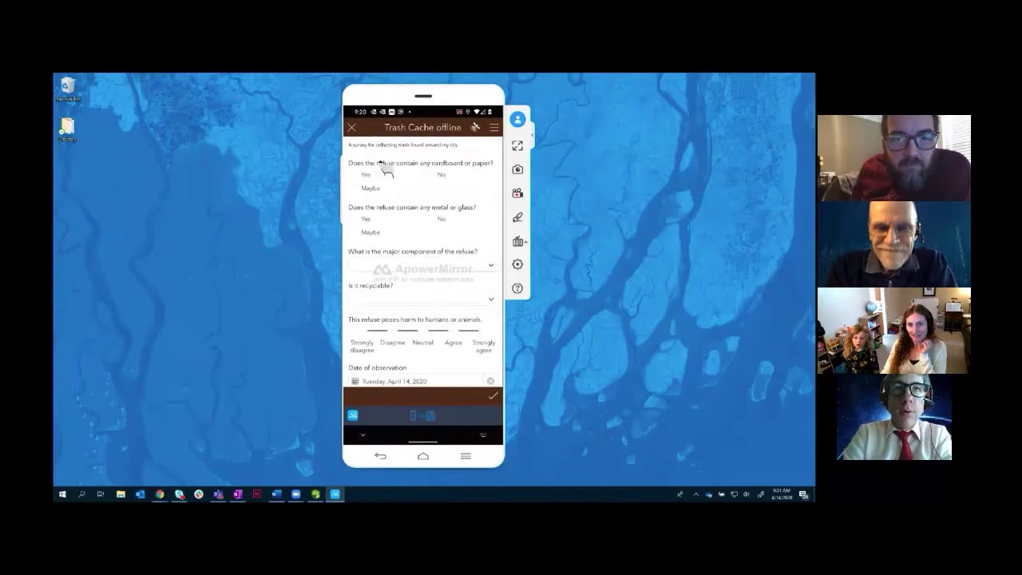
pyautogui.click(354, 131)
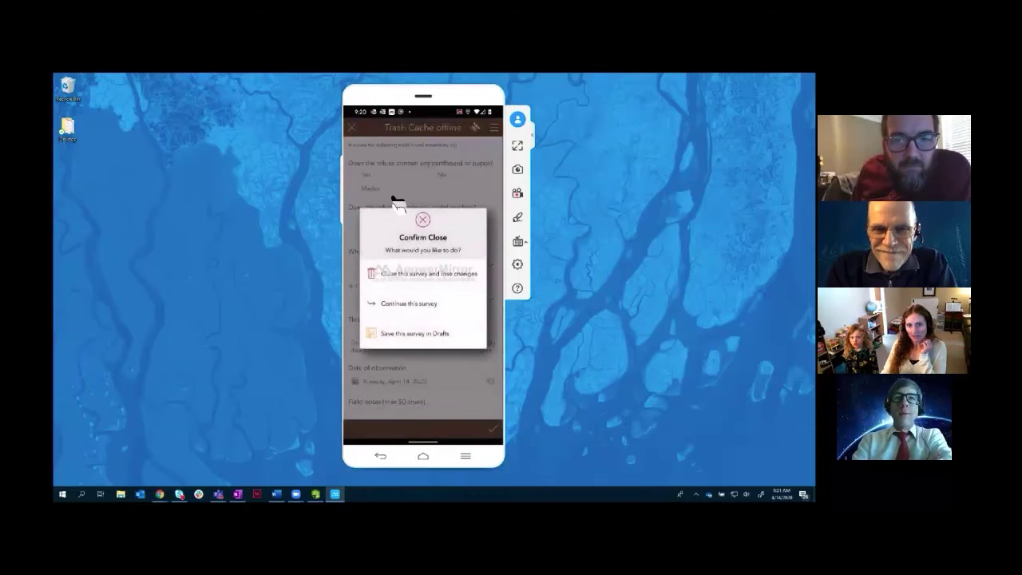
pyautogui.click(431, 275)
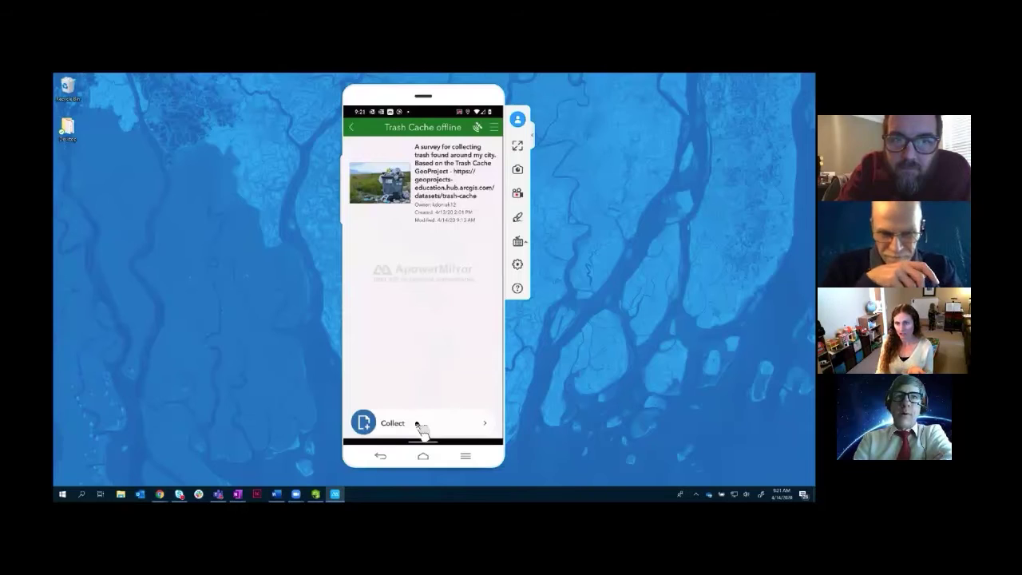
# Step: Open the list of offline maps for the Trash Cache offline survey, leave it, and reopen it to refresh the list
pyautogui.click(495, 132)
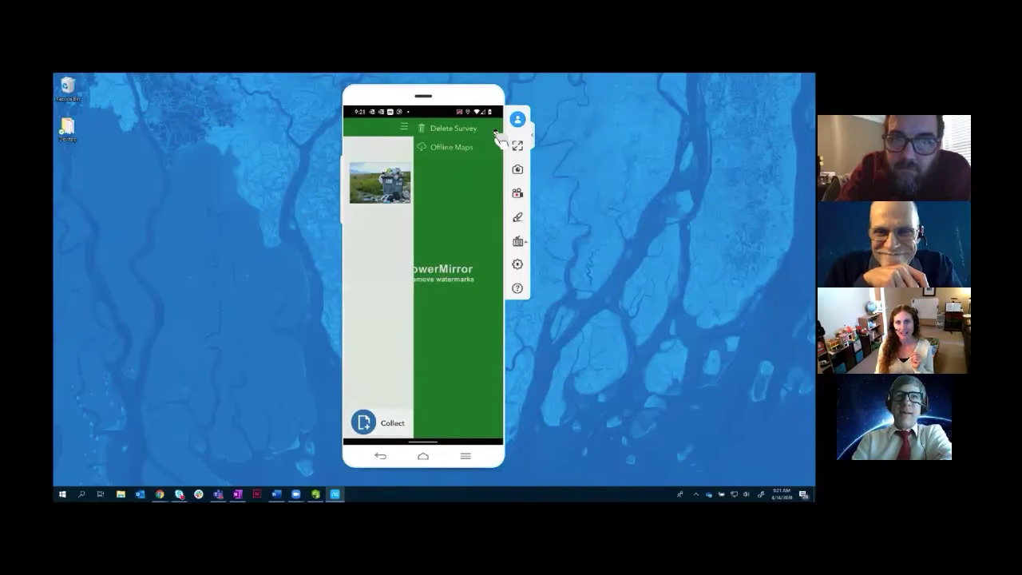
pyautogui.click(460, 151)
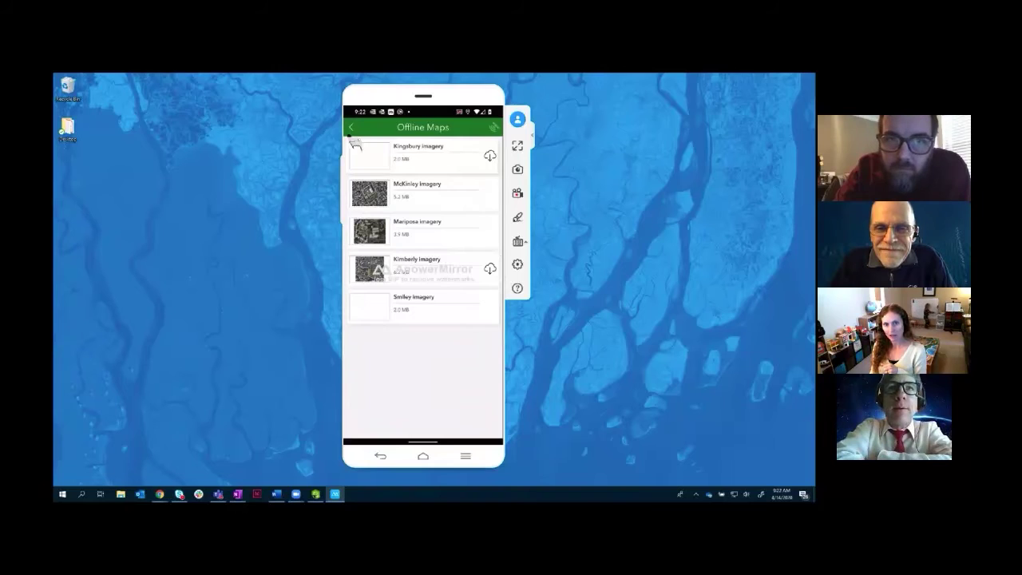
pyautogui.click(351, 129)
pyautogui.click(495, 129)
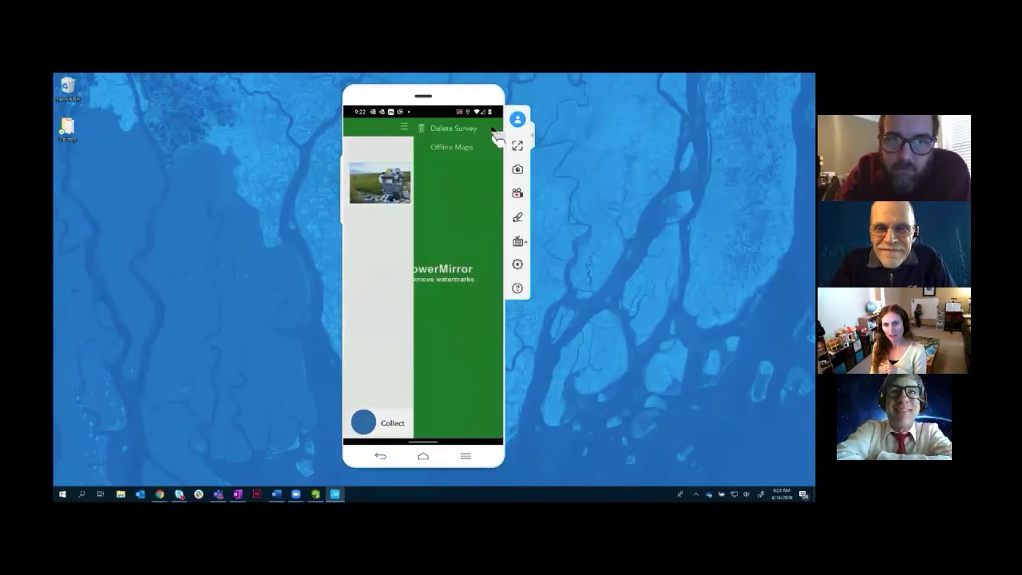
pyautogui.click(473, 148)
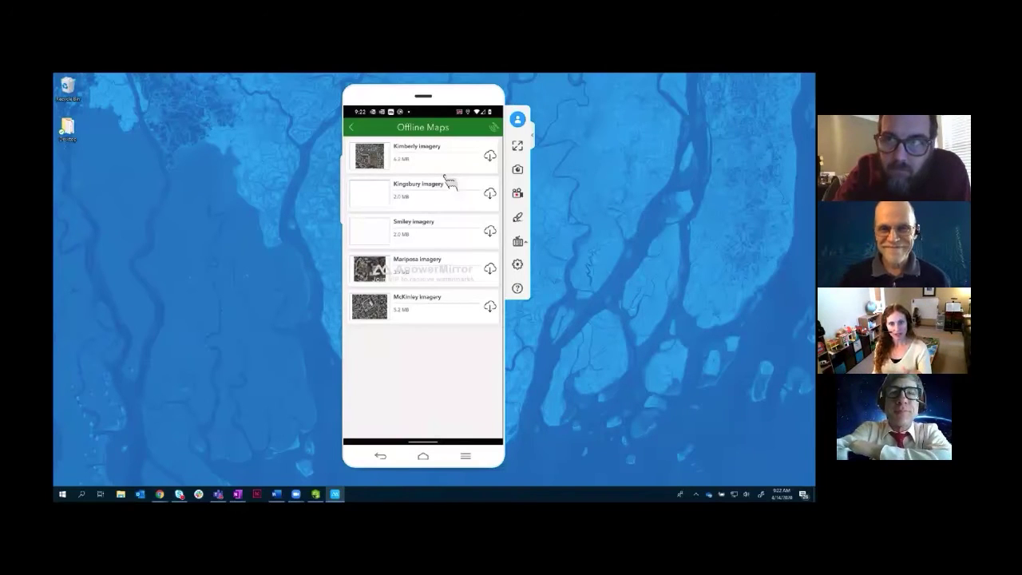
# Step: Download the Smiley imagery and McKinley imagery offline maps, and return to the Trash Cache offline survey page
pyautogui.click(491, 232)
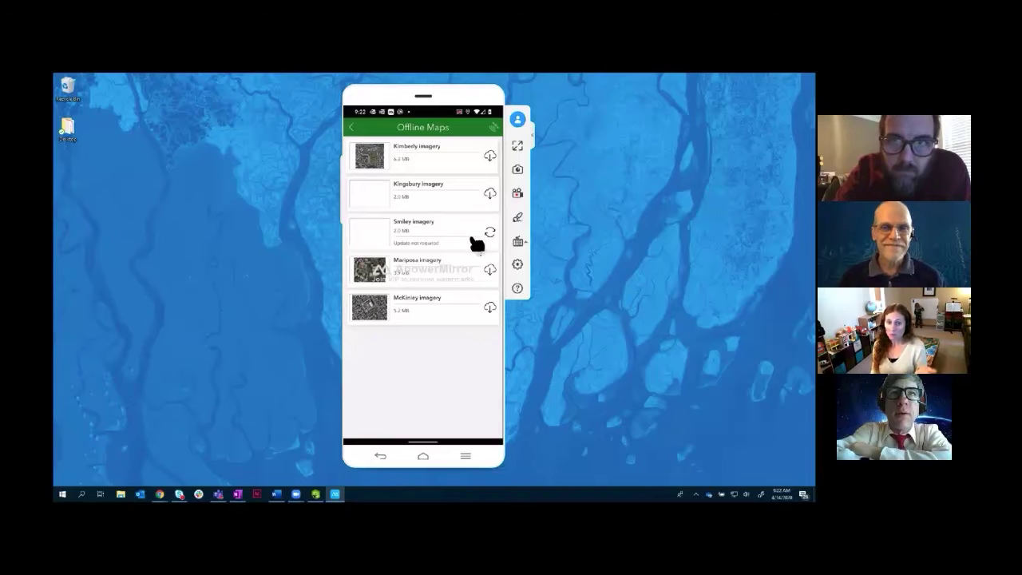
pyautogui.click(490, 309)
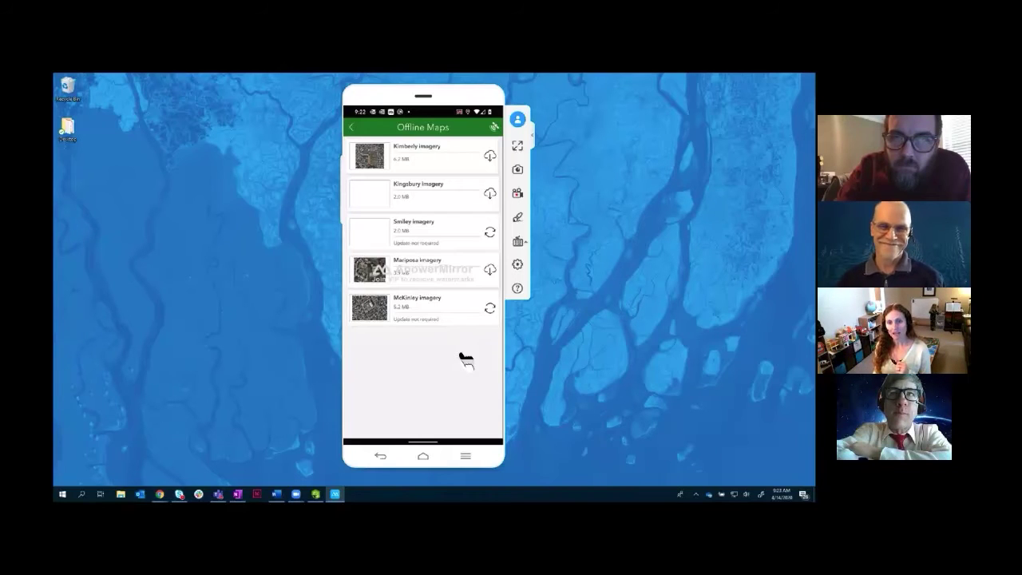
pyautogui.click(354, 130)
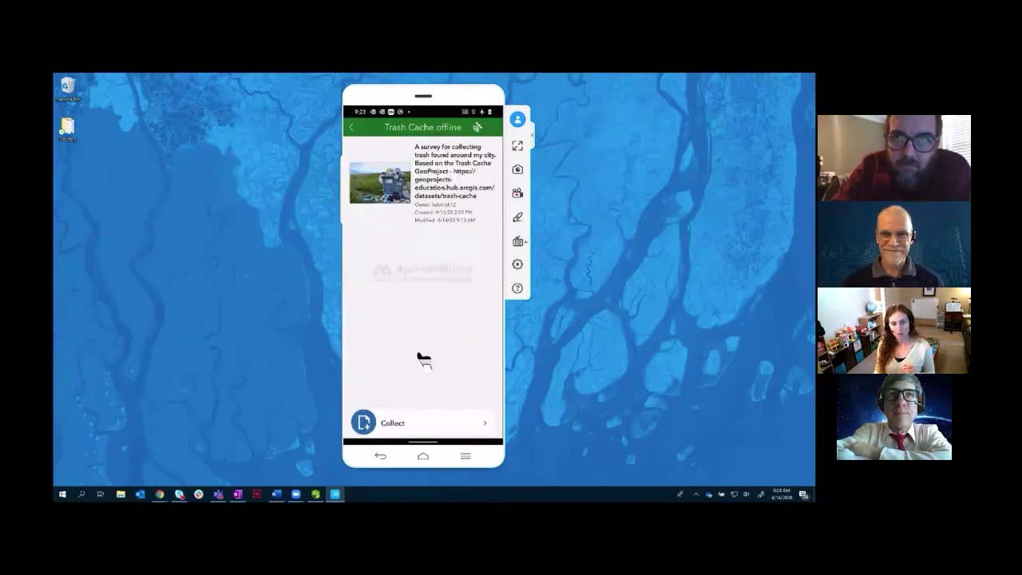
# Step: Start a new Trash Cache offline form, open the location of refuse map, and examine the extent covered by the downloaded imagery
pyautogui.click(402, 422)
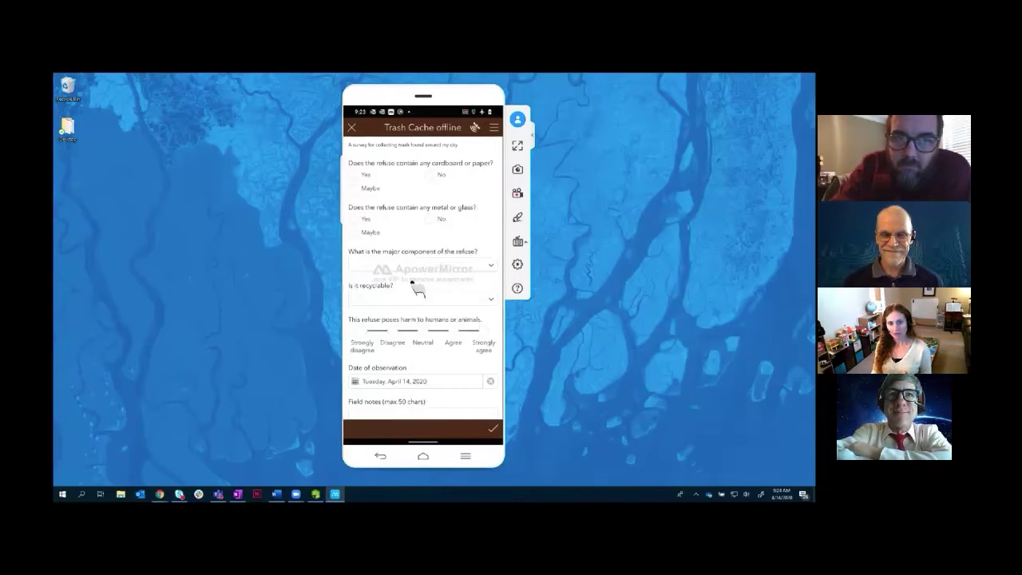
pyautogui.scroll(-3, 415, 287)
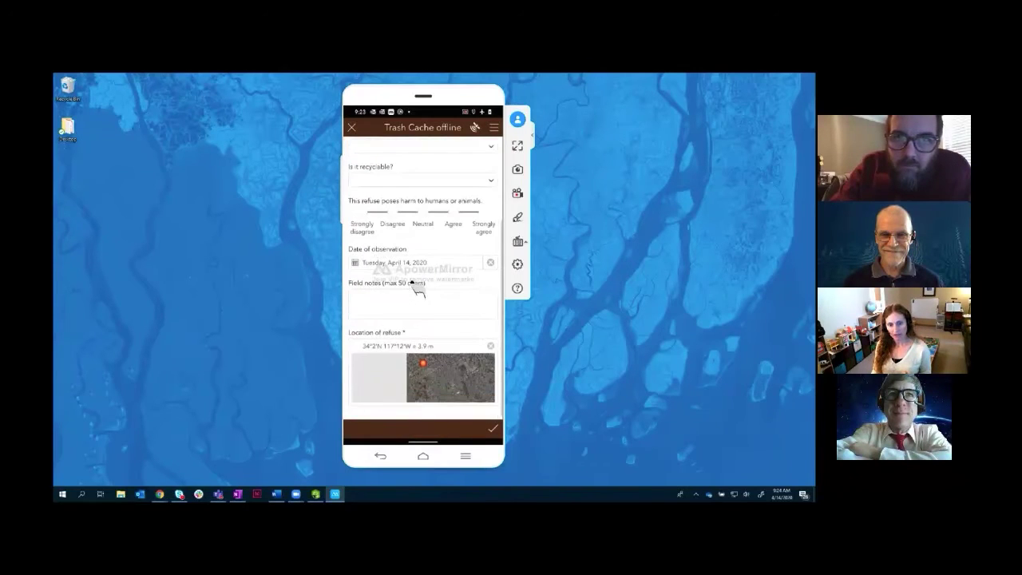
pyautogui.click(453, 391)
pyautogui.moveTo(447, 264); pyautogui.dragTo(382, 377)
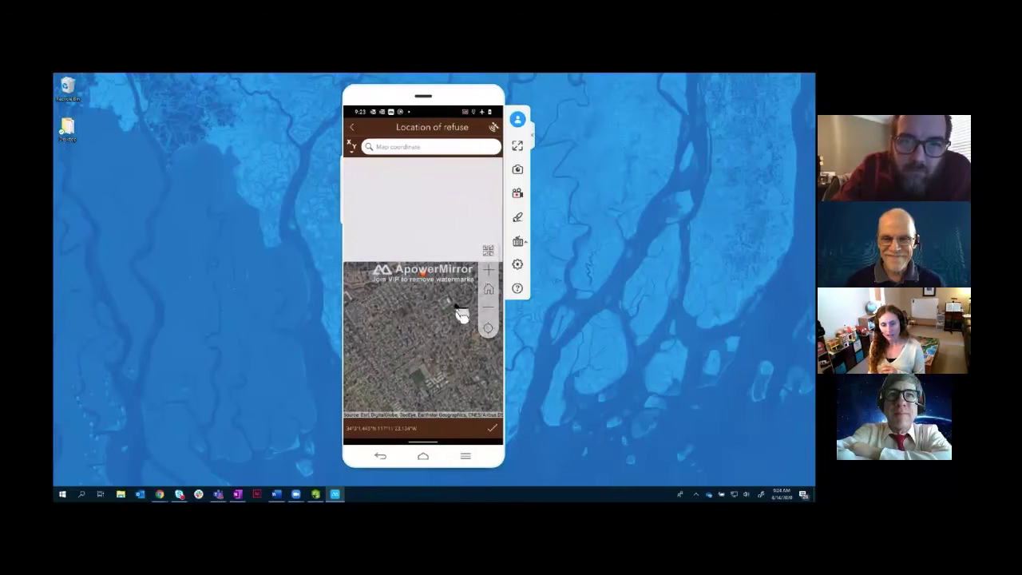
pyautogui.moveTo(461, 317); pyautogui.dragTo(413, 366)
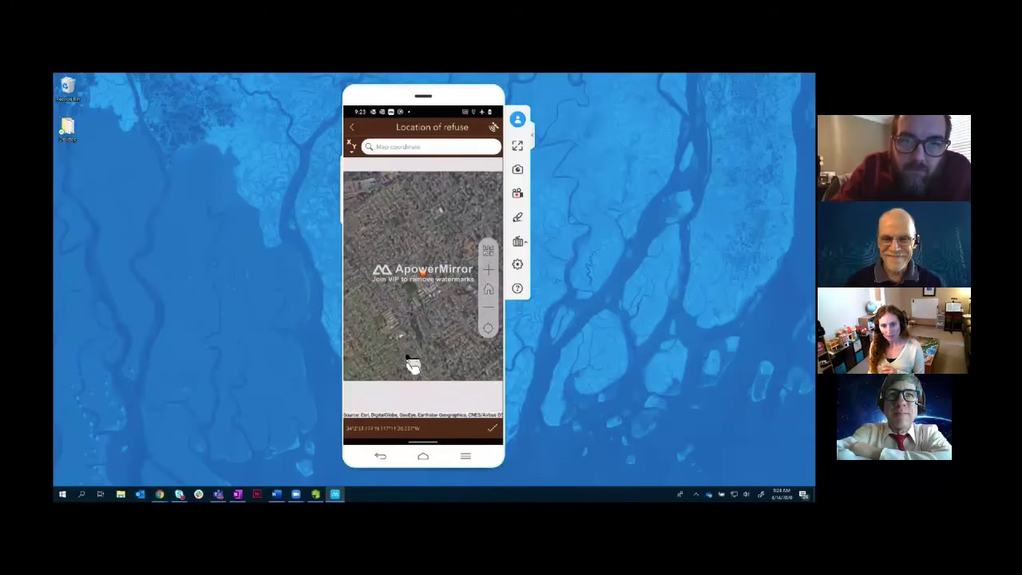
pyautogui.moveTo(427, 302)
pyautogui.mouseDown()
pyautogui.moveTo(425, 319)
pyautogui.moveTo(430, 298)
pyautogui.mouseUp()
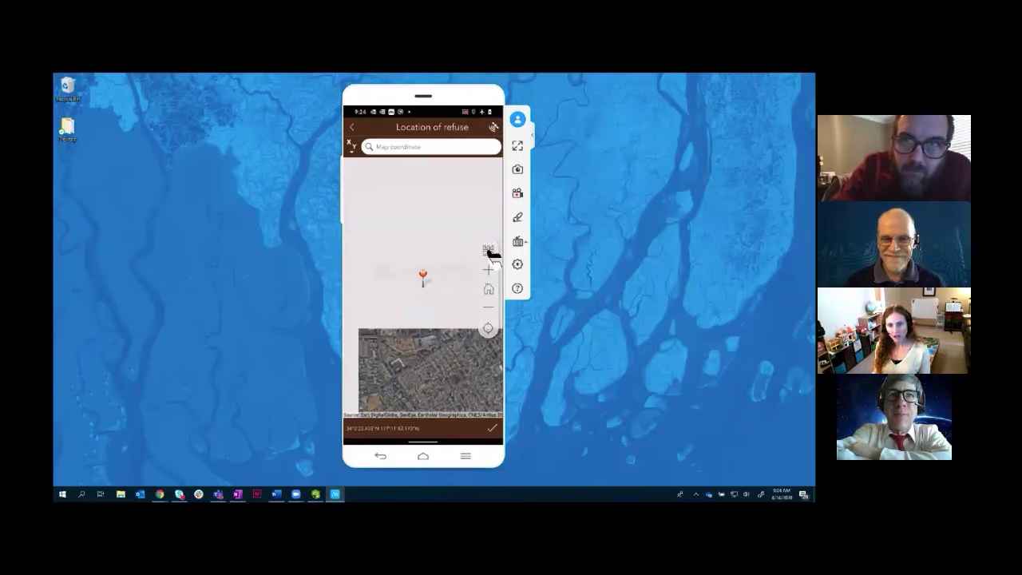
pyautogui.moveTo(462, 358); pyautogui.dragTo(429, 246)
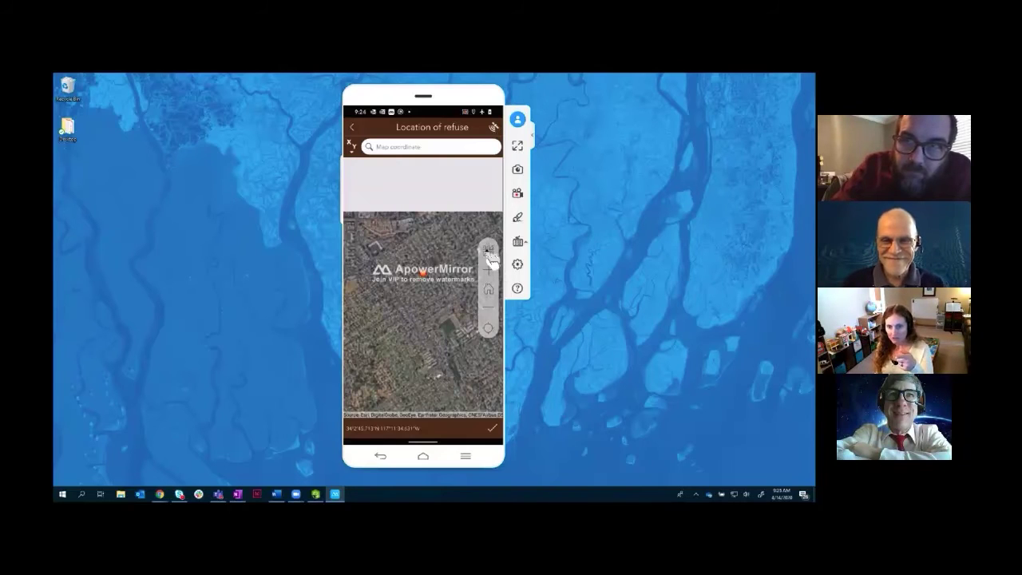
# Step: Switch the location map's basemap to McKinley imagery, check its coverage, and return the map to its home location
pyautogui.click(490, 256)
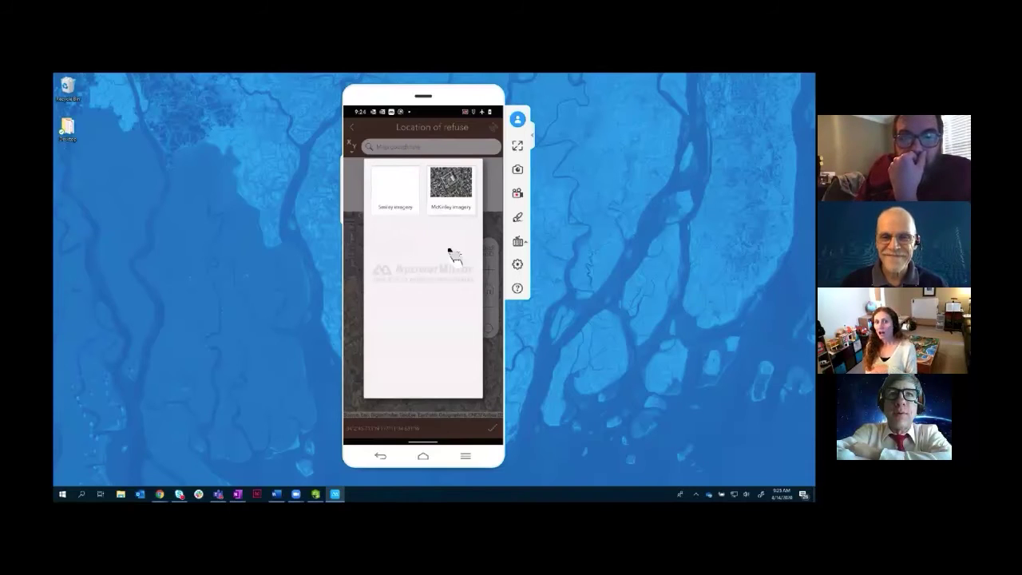
pyautogui.click(462, 194)
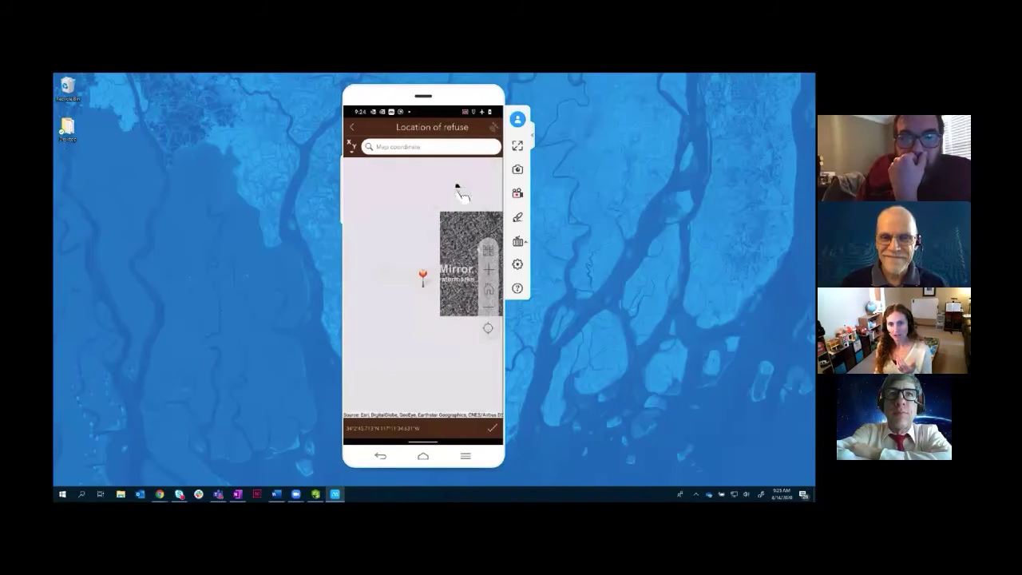
pyautogui.moveTo(462, 251); pyautogui.dragTo(396, 306)
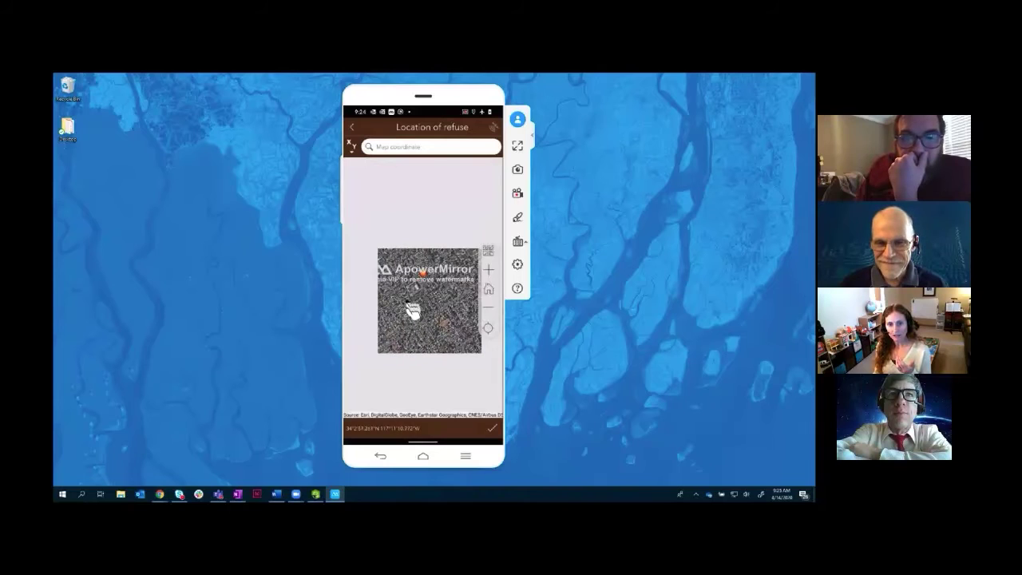
pyautogui.click(488, 289)
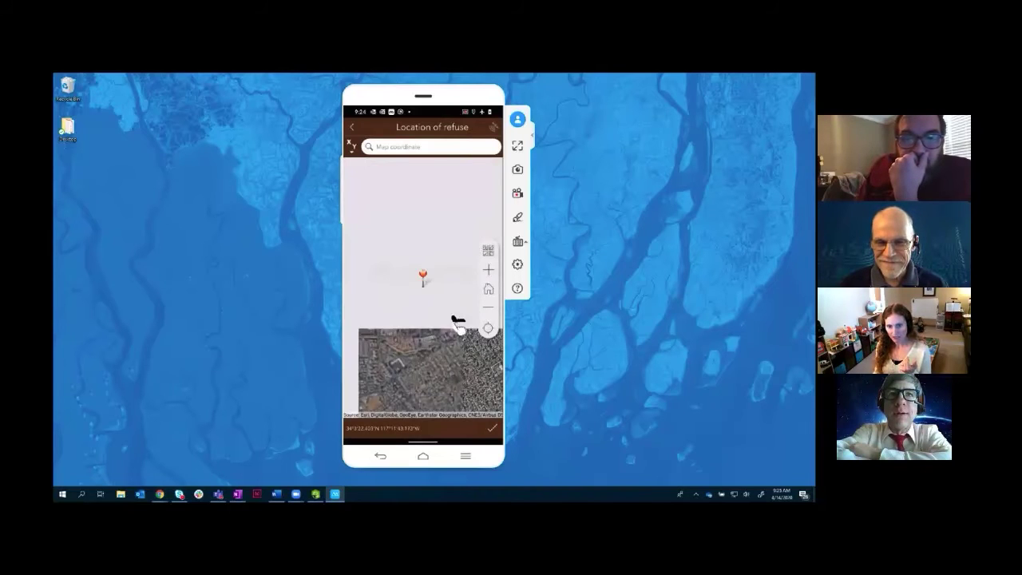
# Step: Examine the offline imagery around the school area at close-up and wide scales, out to the edge of its coverage
pyautogui.moveTo(428, 313); pyautogui.dragTo(382, 275)
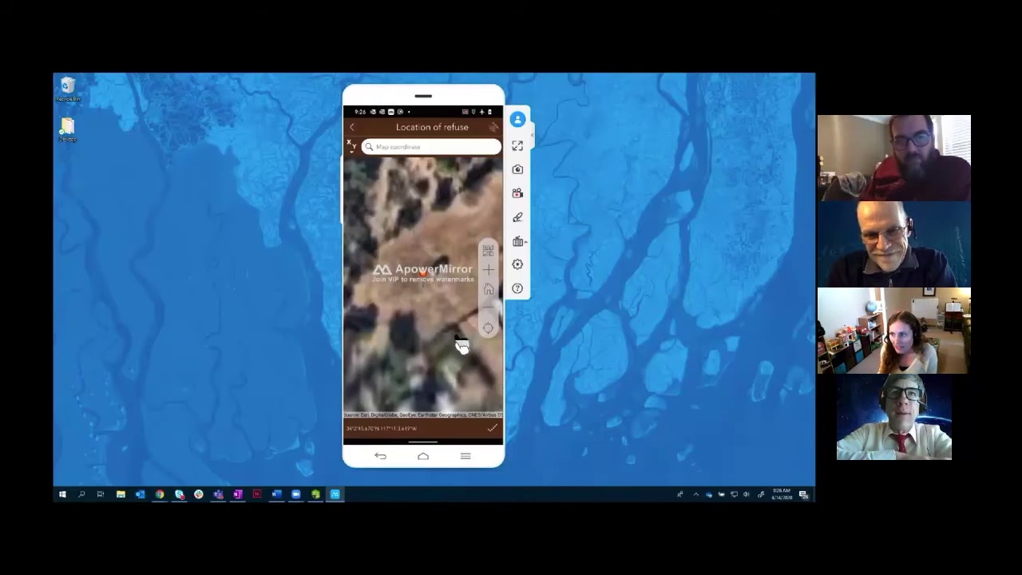
pyautogui.scroll(-3, 427, 329)
pyautogui.scroll(-3, 427, 330)
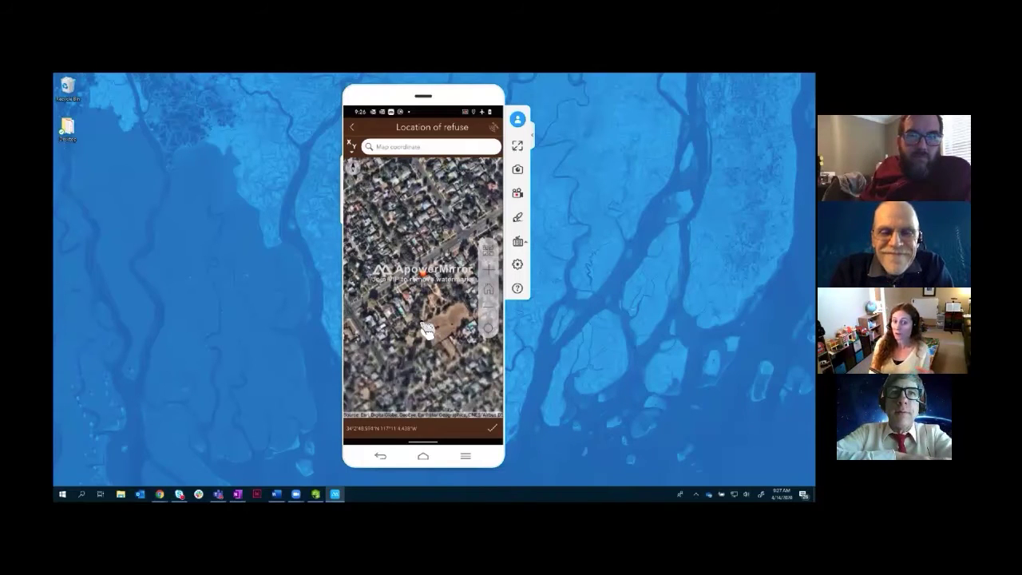
pyautogui.scroll(-3, 427, 330)
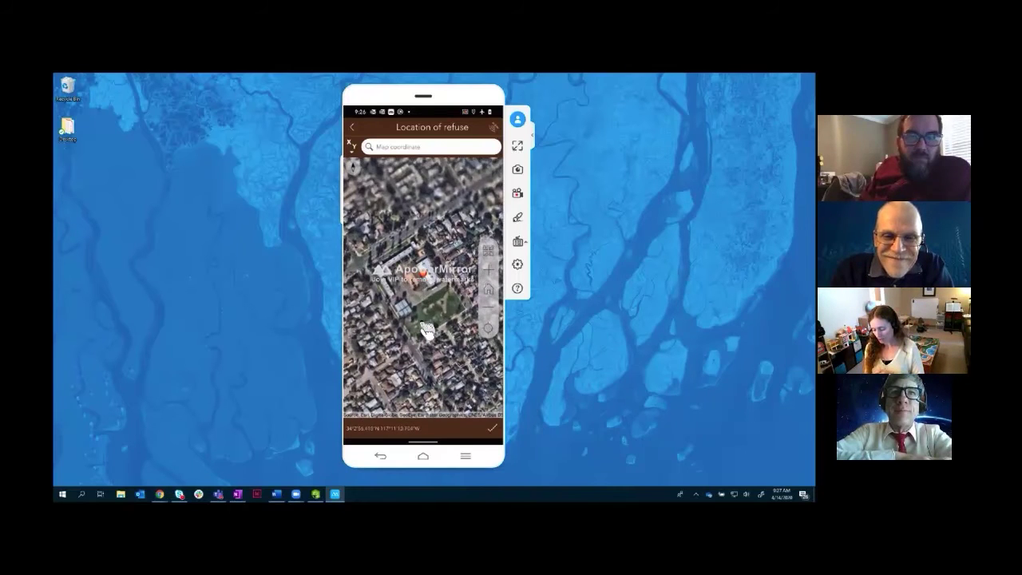
pyautogui.scroll(4, 427, 330)
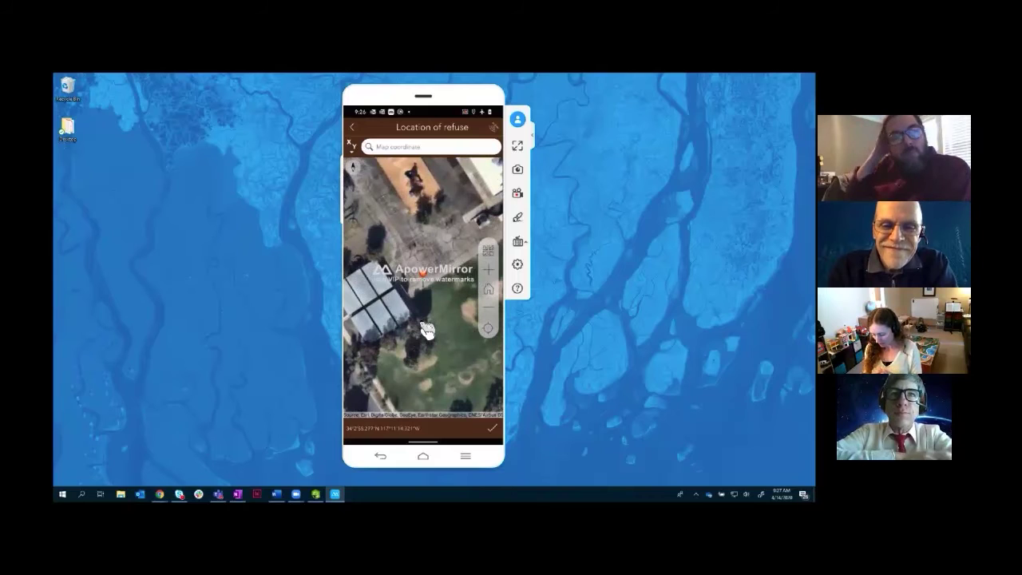
pyautogui.scroll(3, 427, 330)
pyautogui.scroll(2, 427, 330)
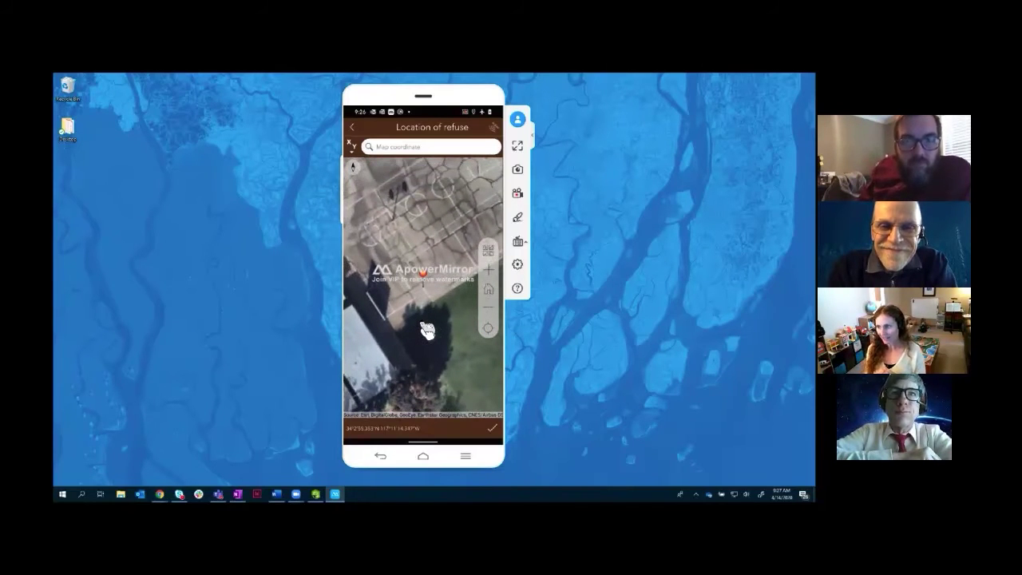
pyautogui.scroll(-2, 427, 330)
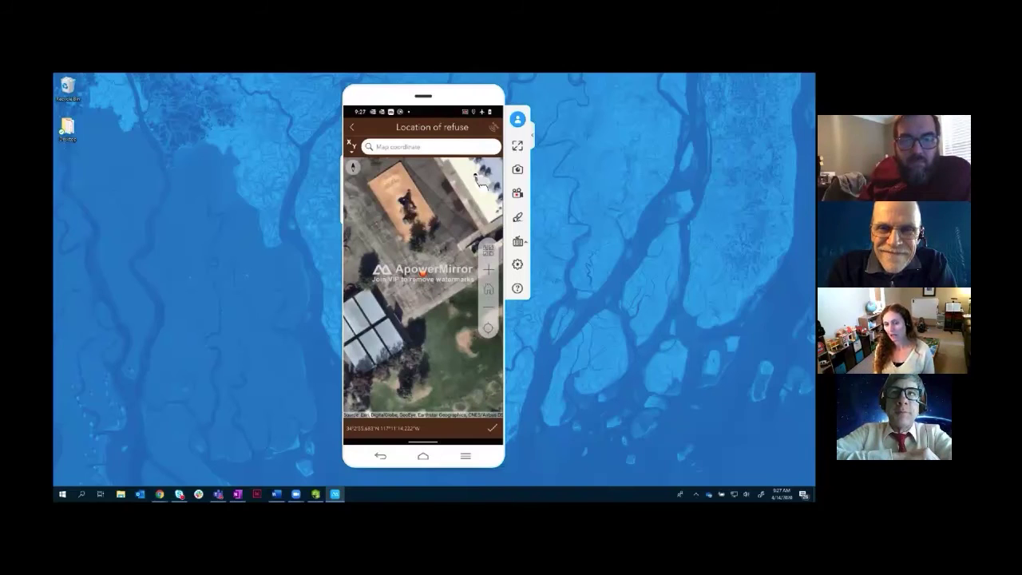
pyautogui.scroll(-5, 478, 179)
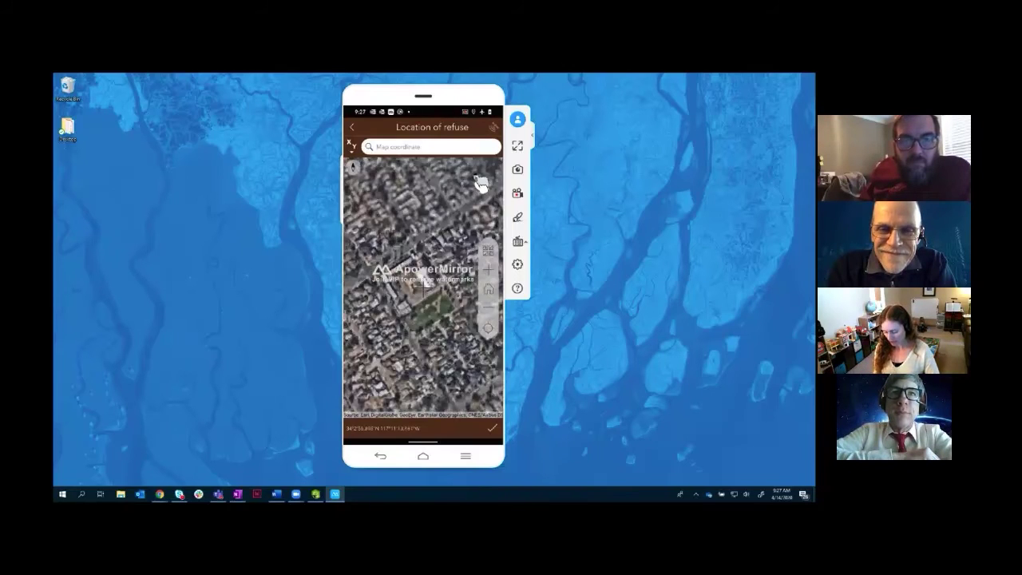
pyautogui.scroll(-2, 478, 179)
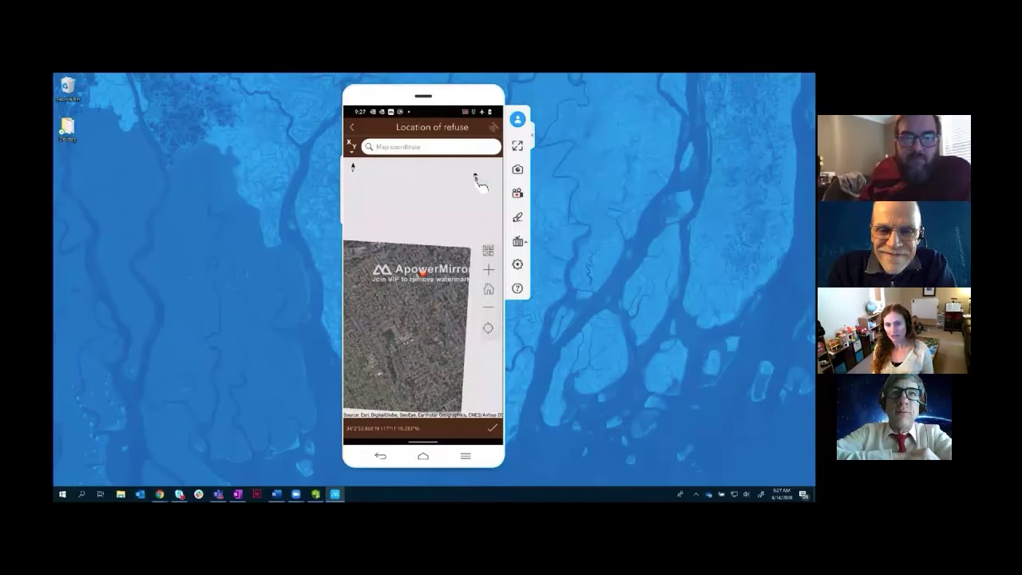
pyautogui.scroll(-1, 478, 179)
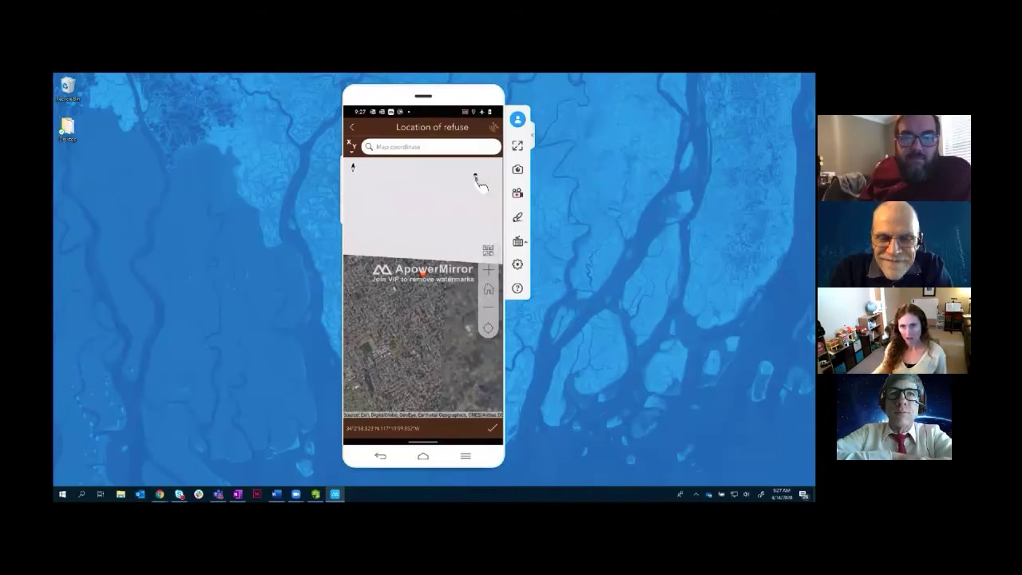
# Step: Leave the location of refuse map and close the survey form without keeping its changes
pyautogui.click(353, 129)
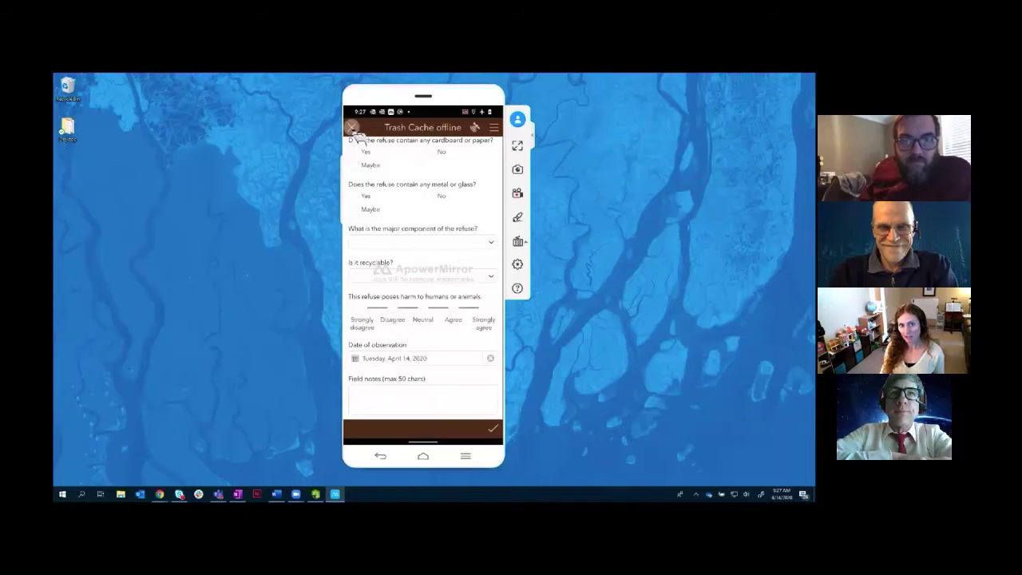
pyautogui.click(353, 130)
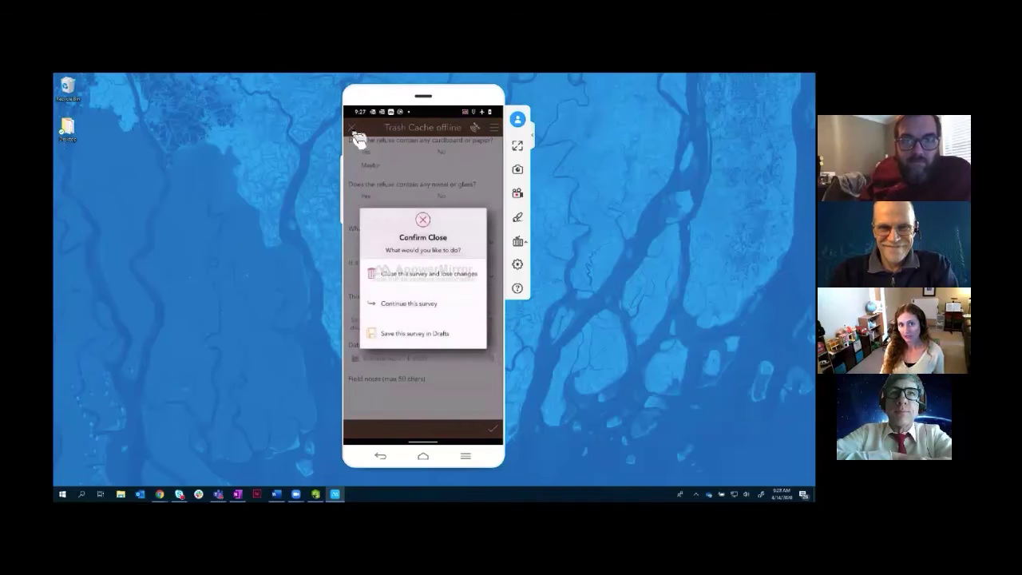
pyautogui.click(437, 285)
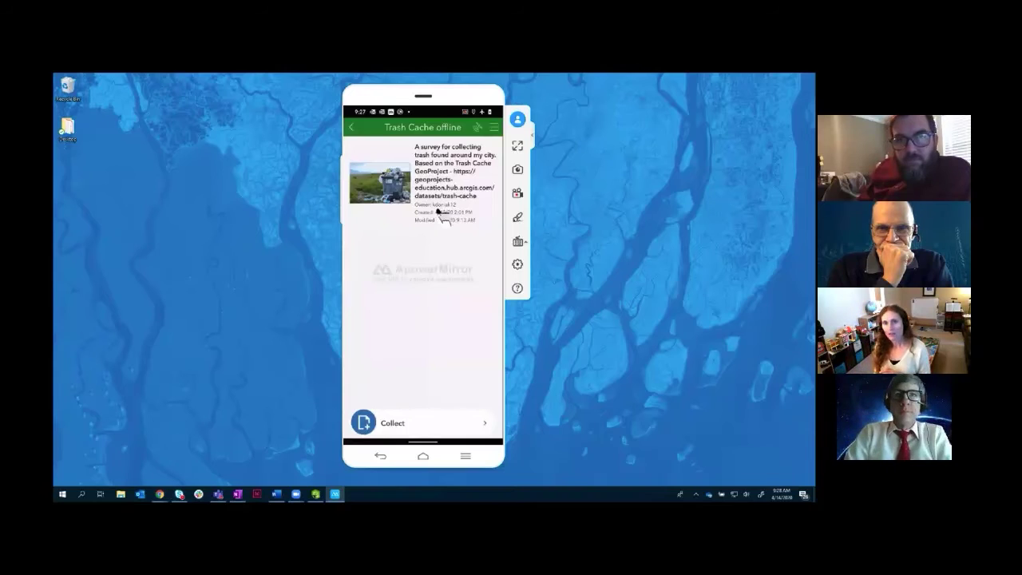
# Step: Open the offline maps list of the Trash Cache offline survey and delete the downloaded Smiley imagery from the phone
pyautogui.click(494, 130)
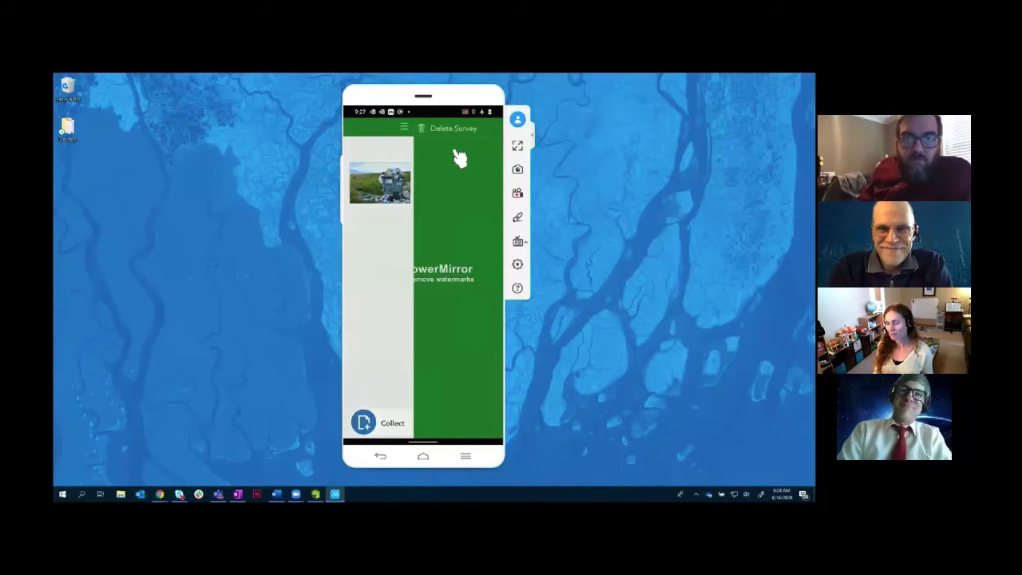
pyautogui.click(405, 128)
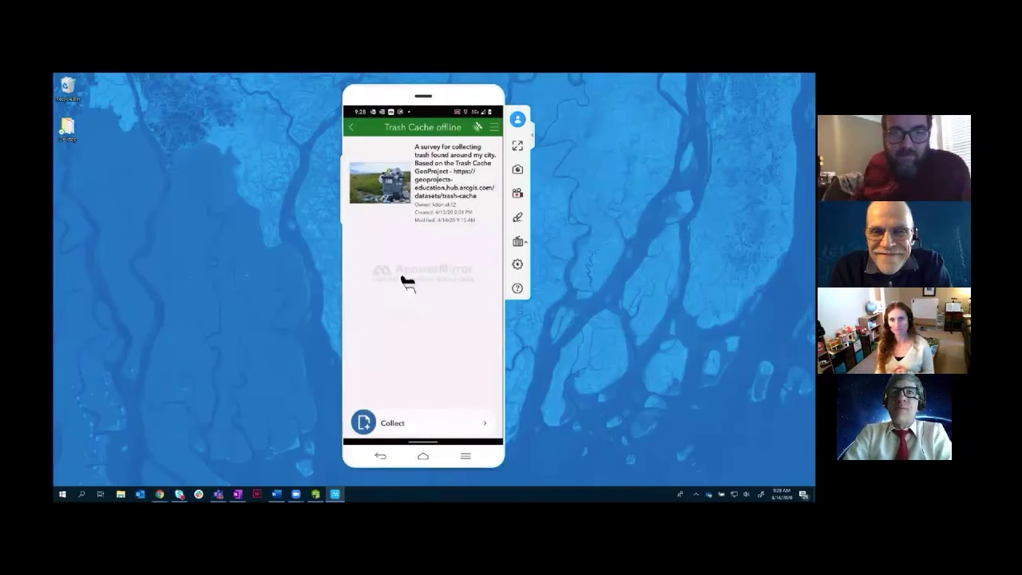
pyautogui.click(495, 130)
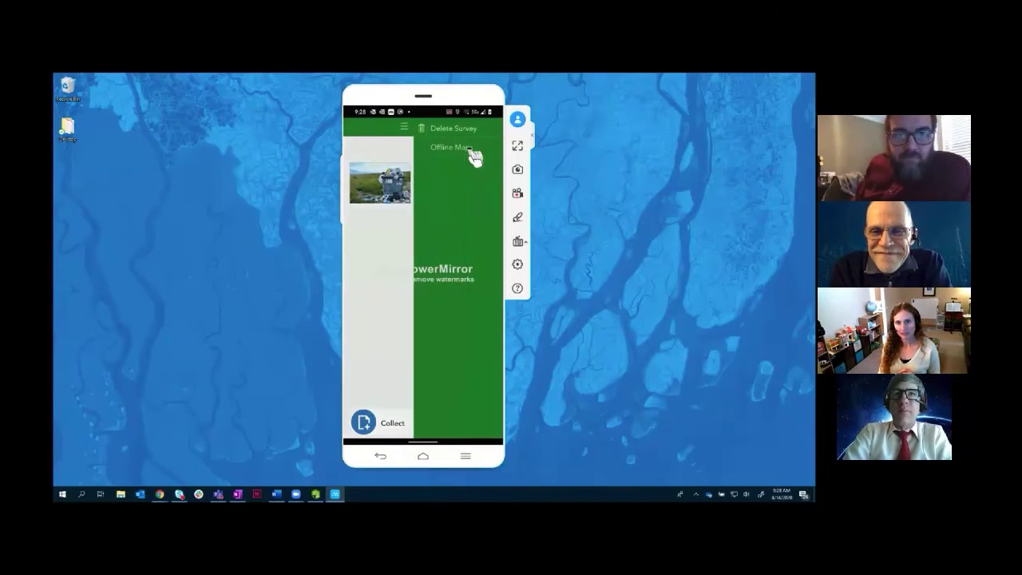
pyautogui.click(471, 150)
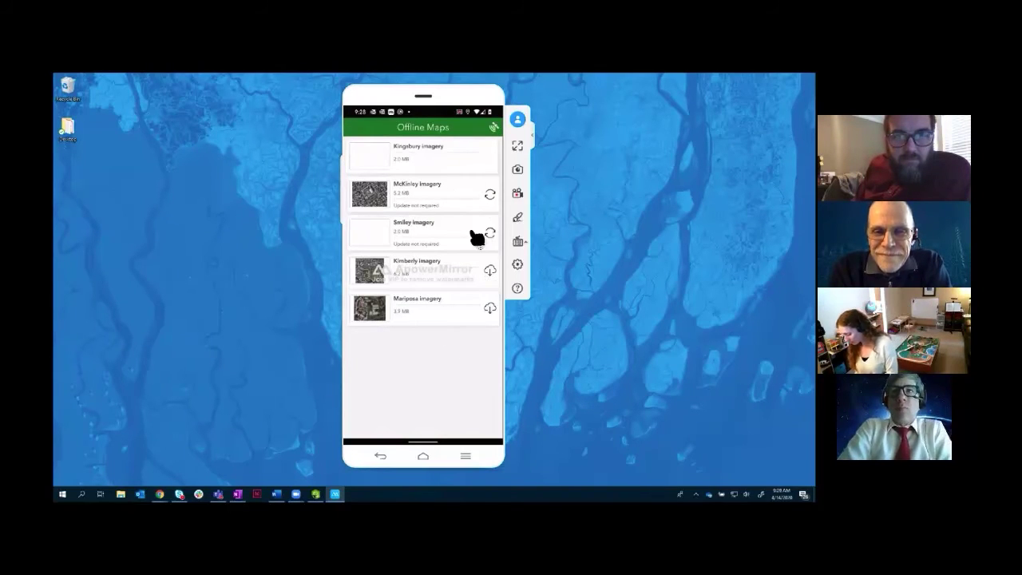
pyautogui.moveTo(479, 236); pyautogui.dragTo(451, 236)
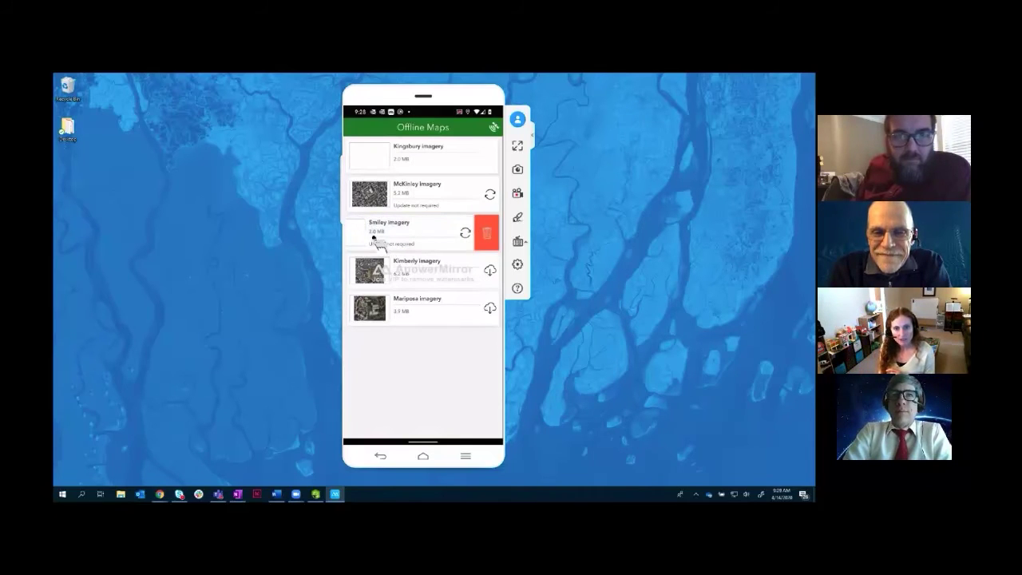
pyautogui.click(485, 236)
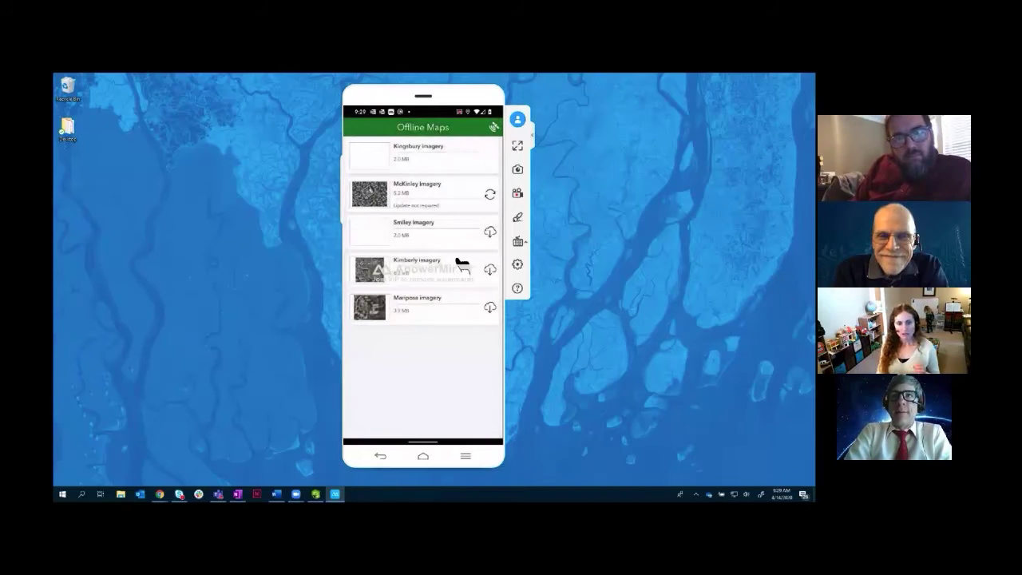
# Step: Switch to the Mapping Hour slides in Chrome and advance to the highlighted survey and offline area download step
pyautogui.moveTo(161, 495)
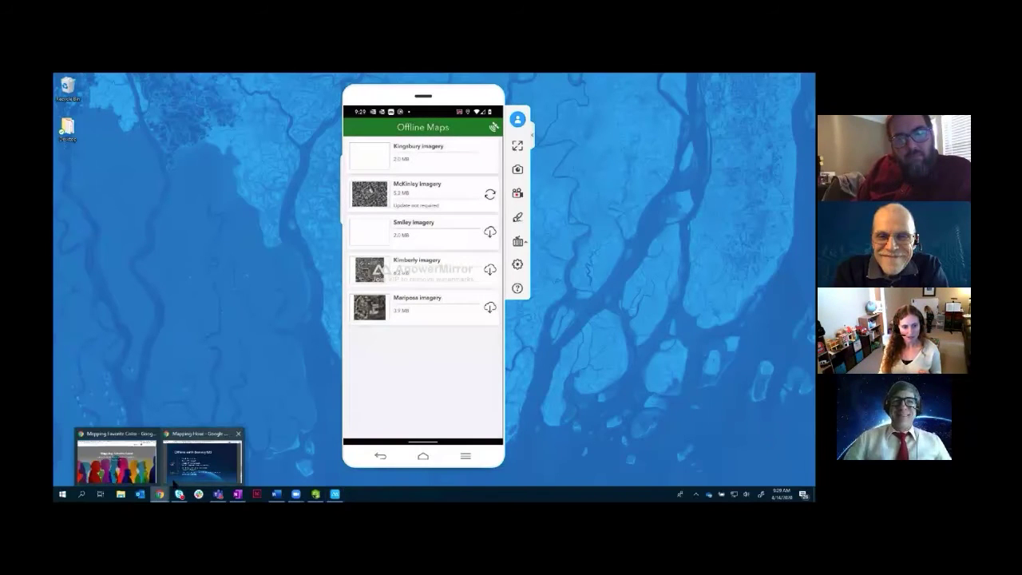
pyautogui.click(201, 461)
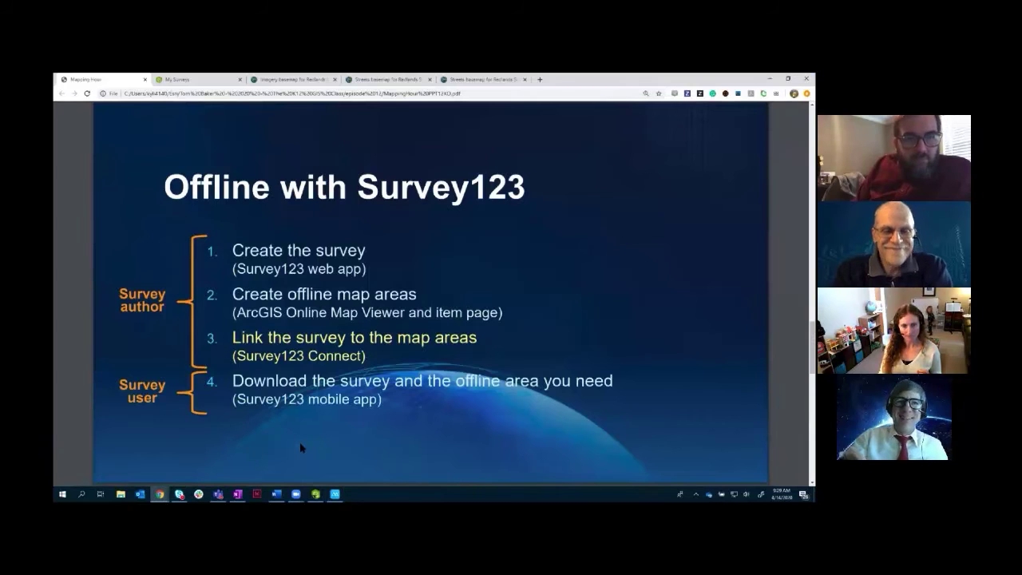
pyautogui.press('Right')
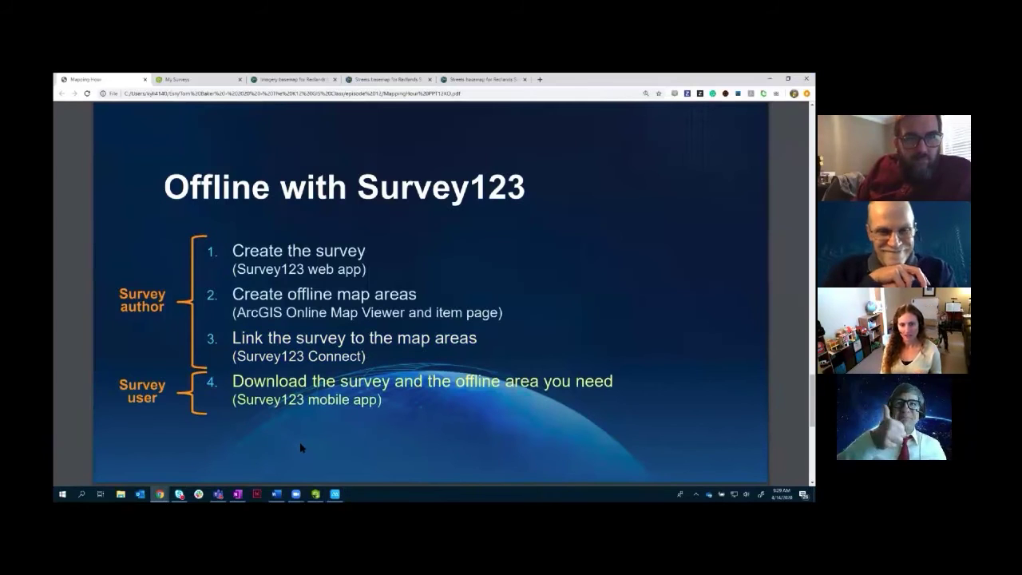
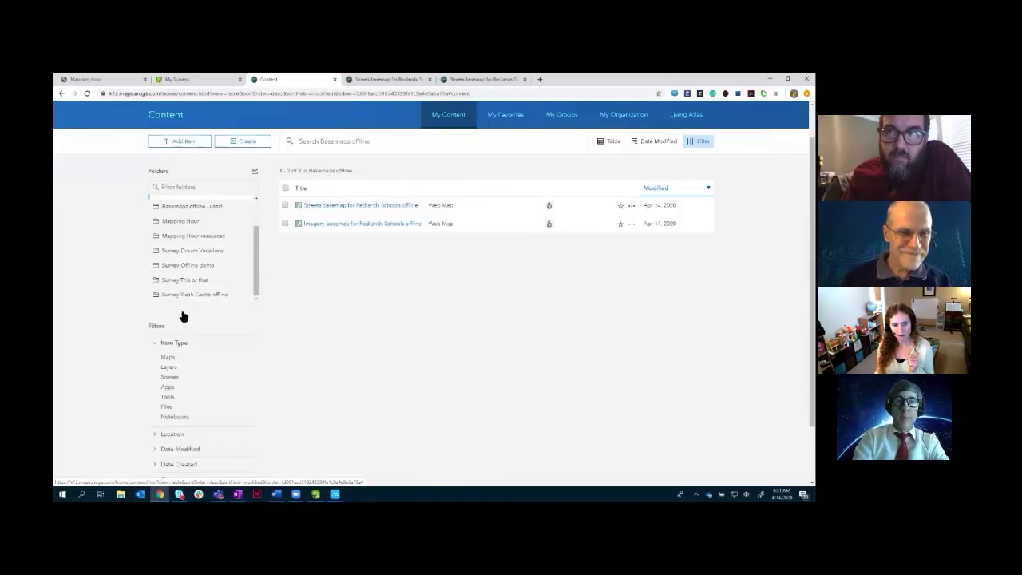
# Step: Switch to Survey123 Connect, leave the linked content for the survey designs gallery, and minimize the window to get back to Chrome
pyautogui.click(316, 494)
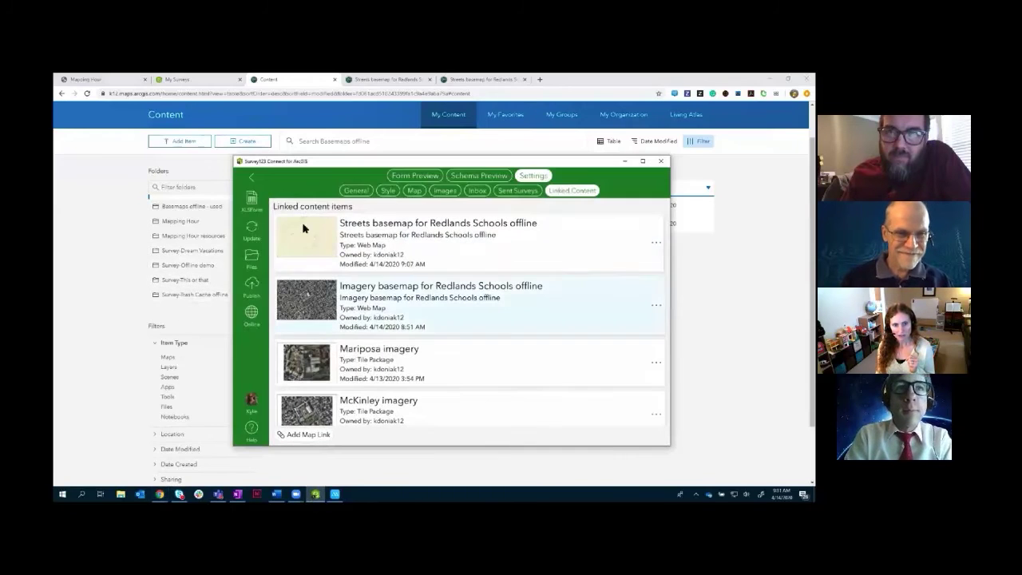
pyautogui.click(251, 177)
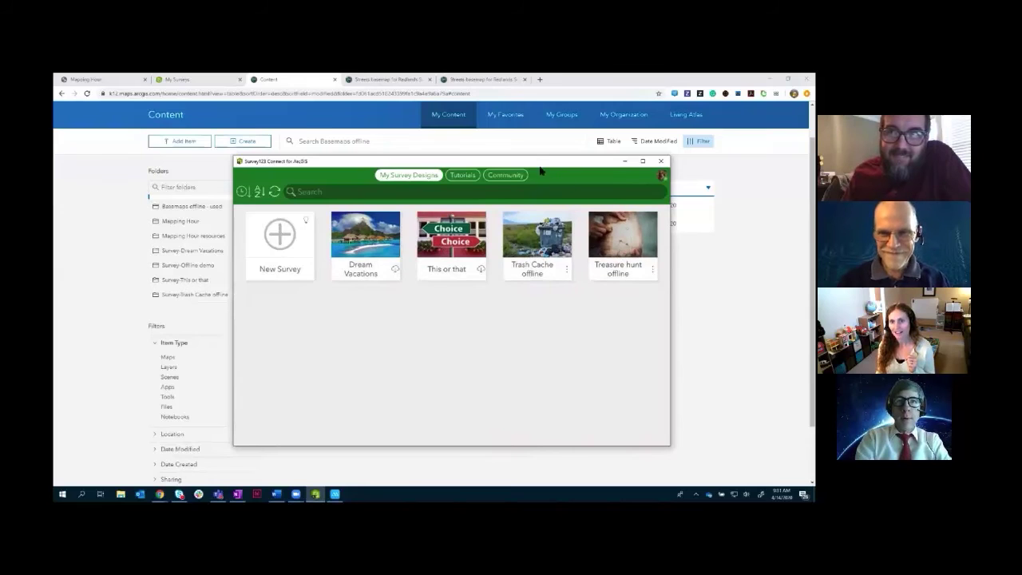
pyautogui.click(623, 160)
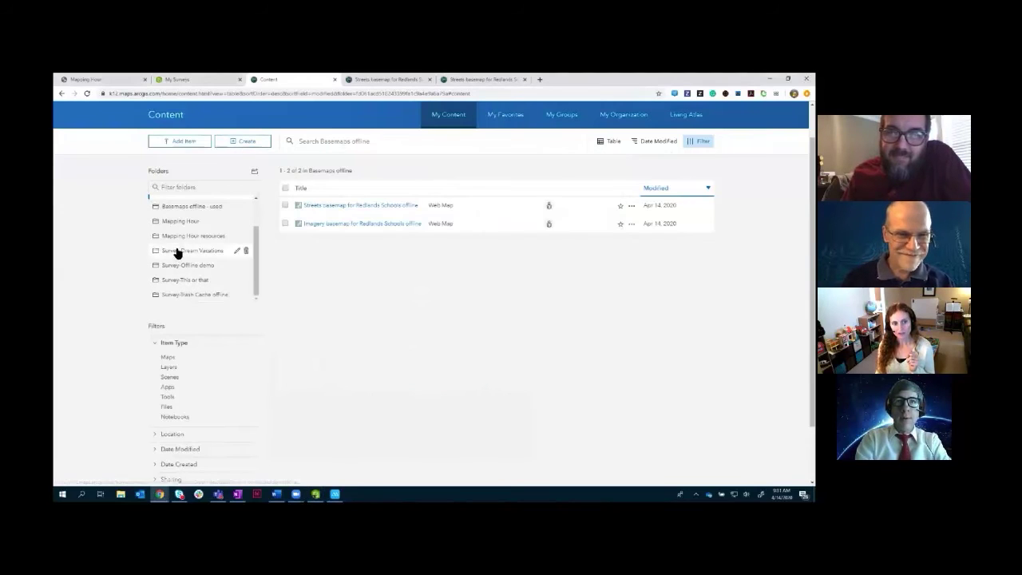
# Step: Open the hosted Trash Cache offline feature layer from the Survey-Trash Cache offline folder in Map Viewer and dismiss the style change
pyautogui.click(187, 298)
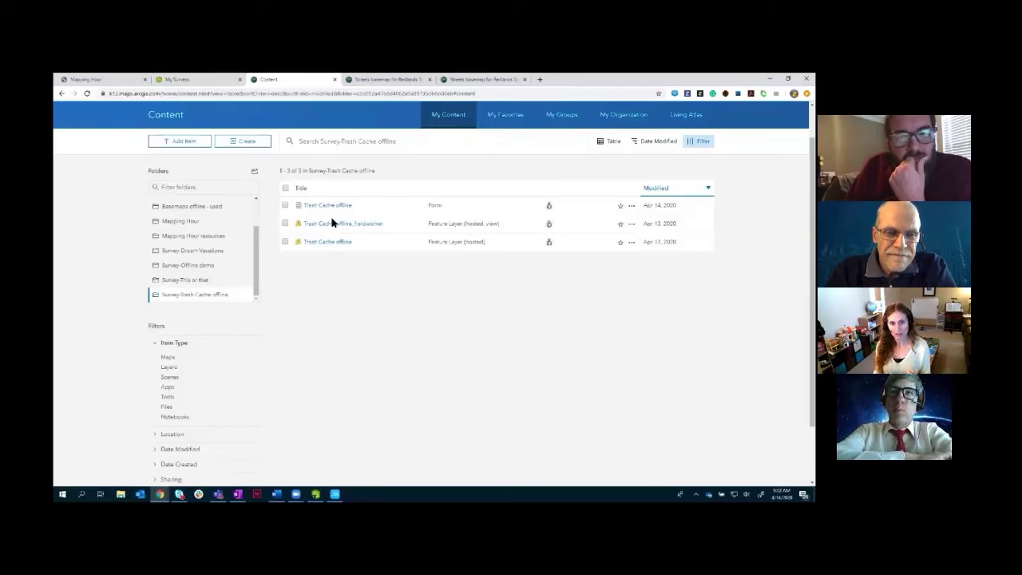
pyautogui.click(321, 242)
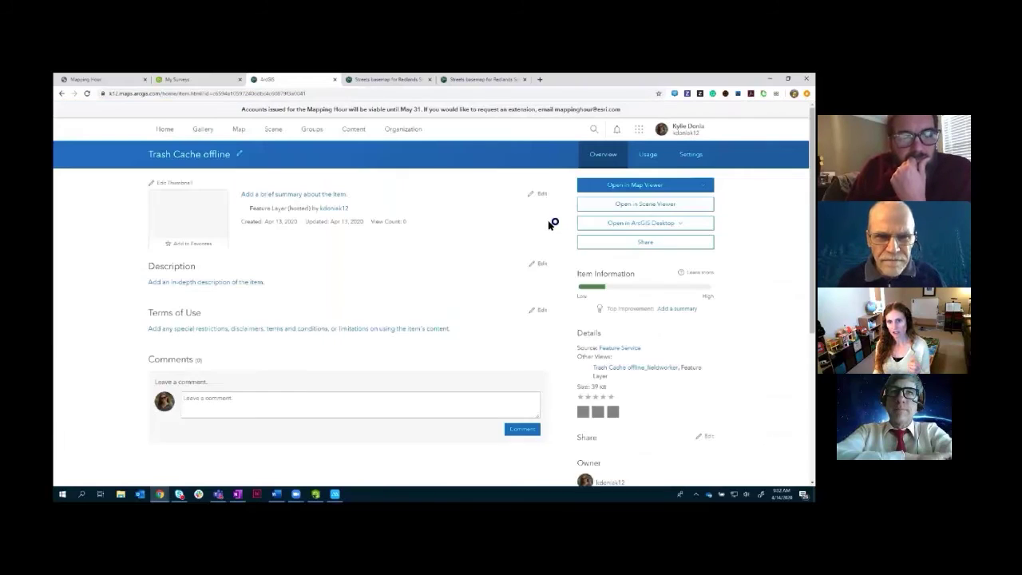
pyautogui.click(633, 186)
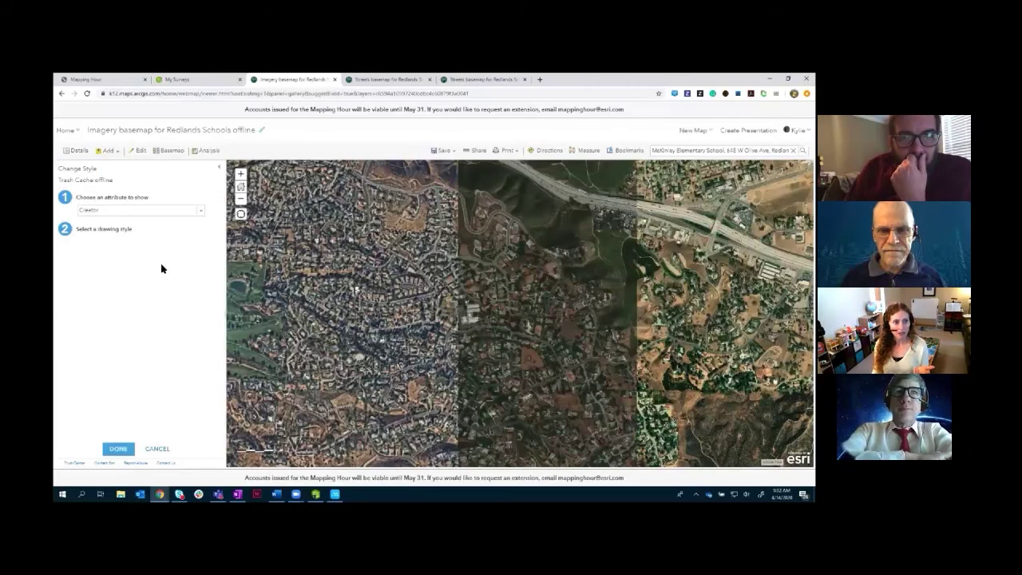
pyautogui.click(156, 449)
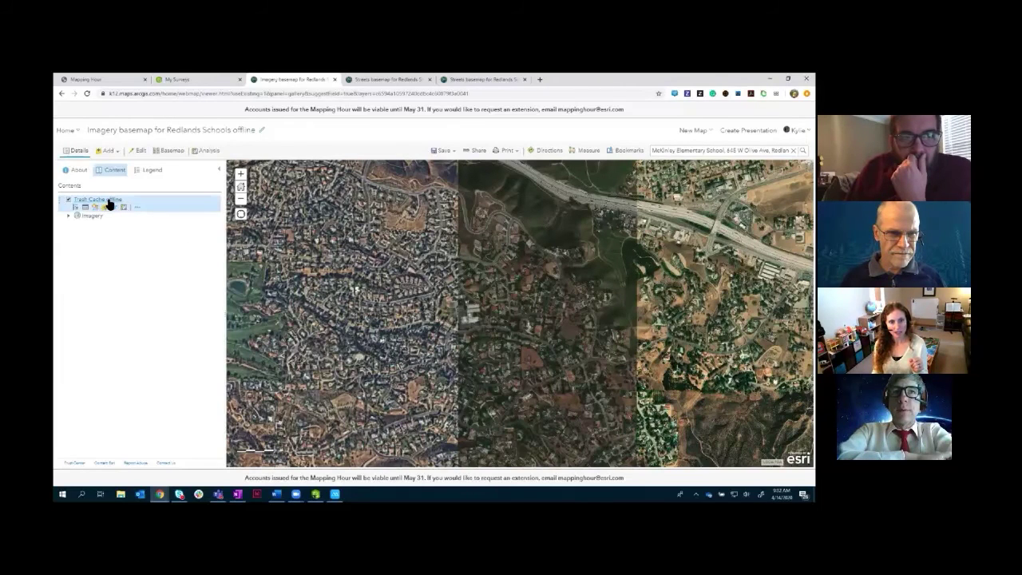
# Step: Add a new Trash Cache offline point on the imagery map, review its attribute form, and return to the content page
pyautogui.click(138, 150)
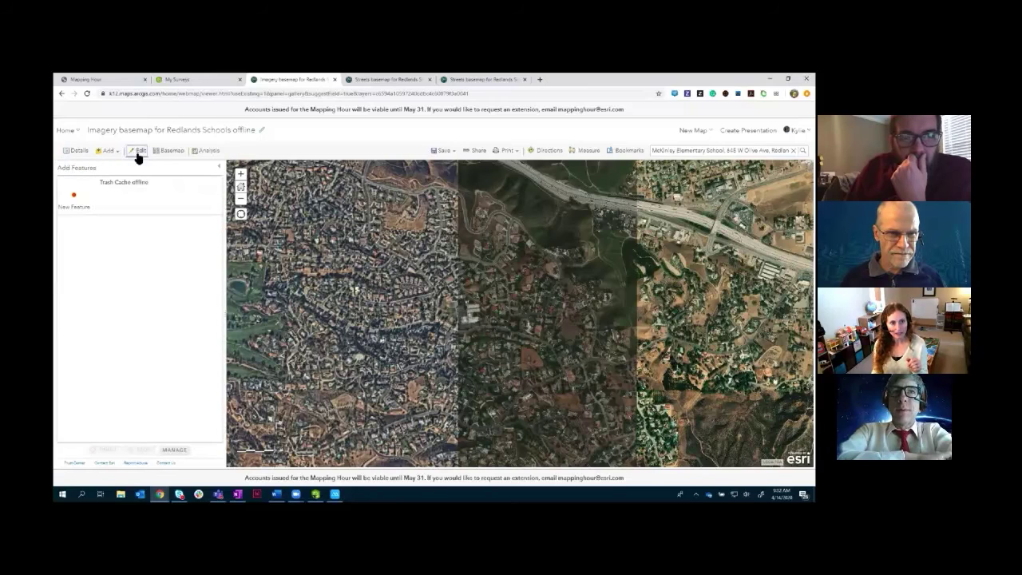
pyautogui.click(73, 200)
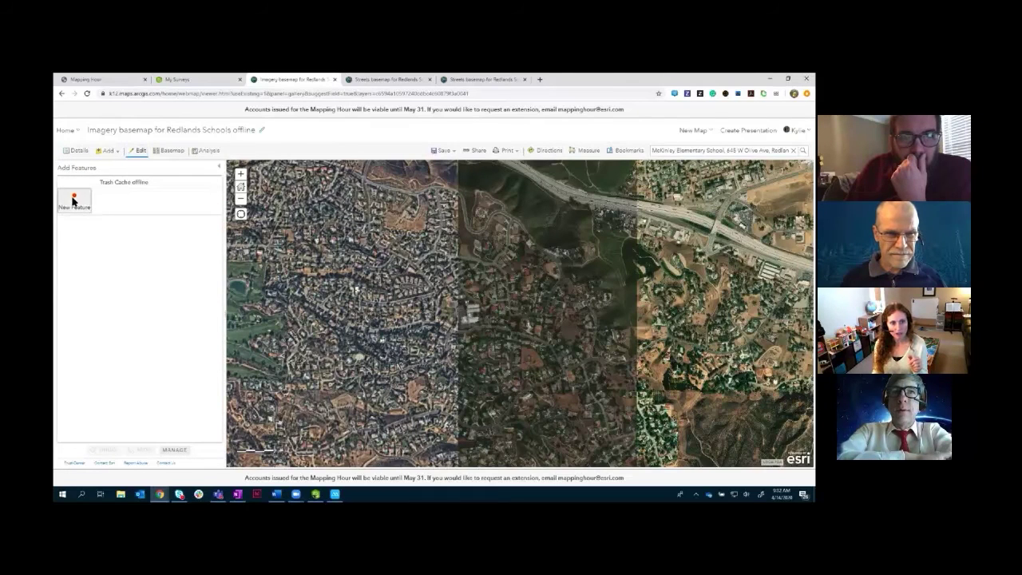
pyautogui.click(382, 218)
pyautogui.scroll(-3, 415, 271)
pyautogui.scroll(5, 410, 276)
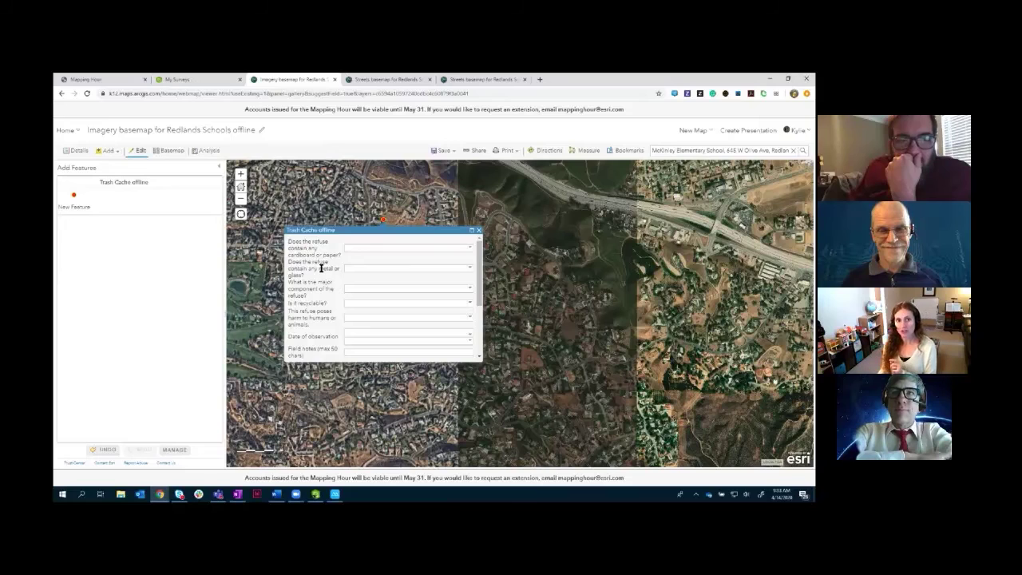
pyautogui.click(70, 131)
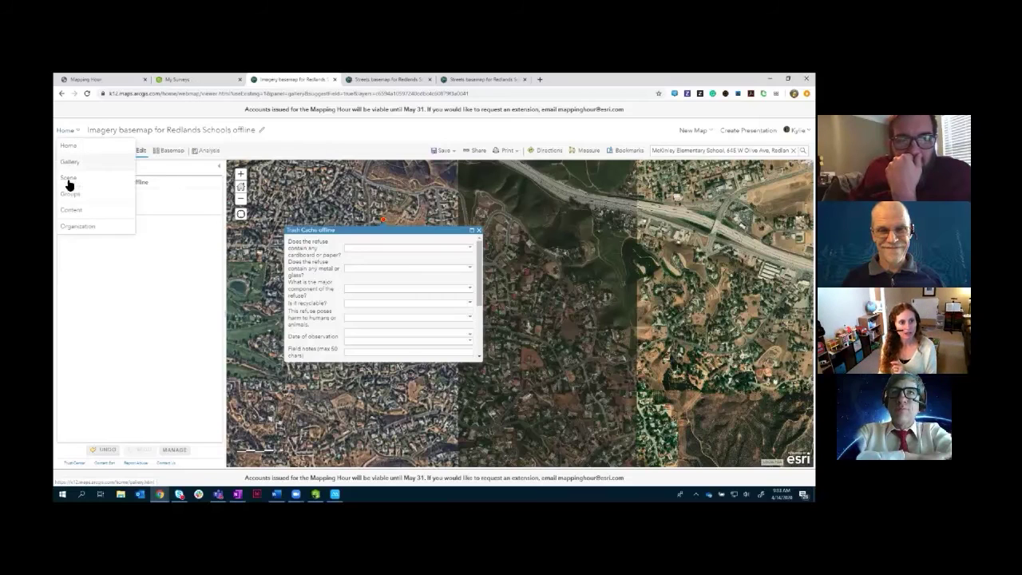
pyautogui.click(71, 209)
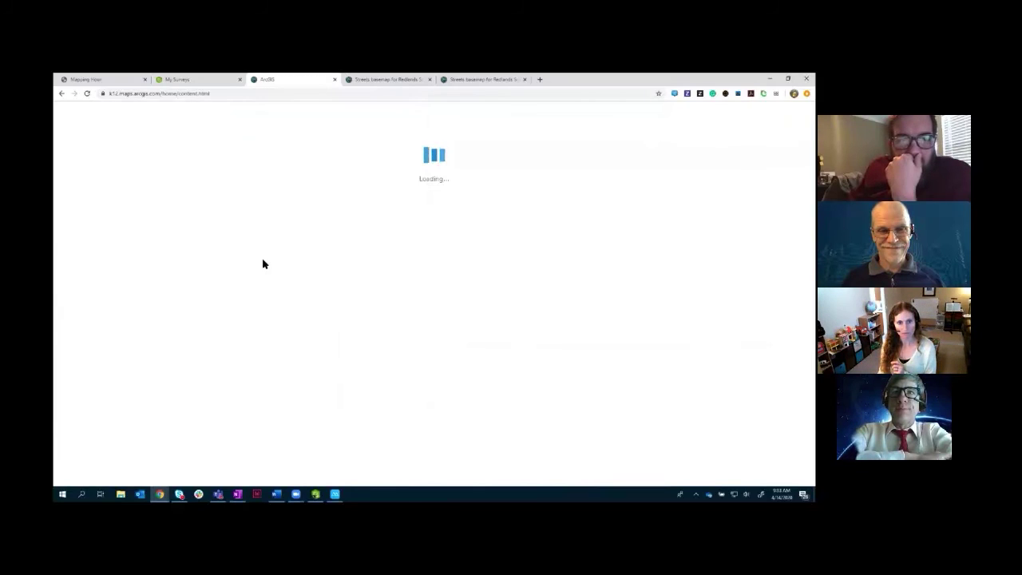